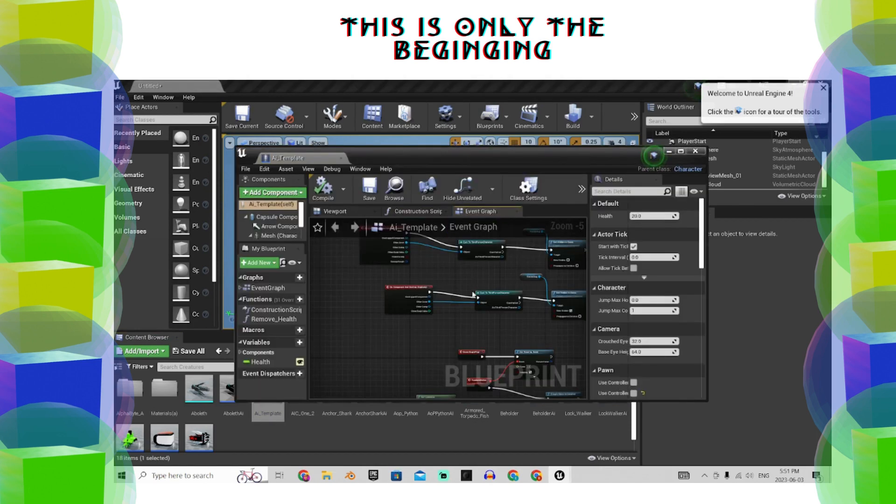
# - Maximize the Ai_Template blueprint window and bring the RandomWalker nodes of the event graph into view
pyautogui.moveTo(473, 295); pyautogui.dragTo(441, 209, button='right')
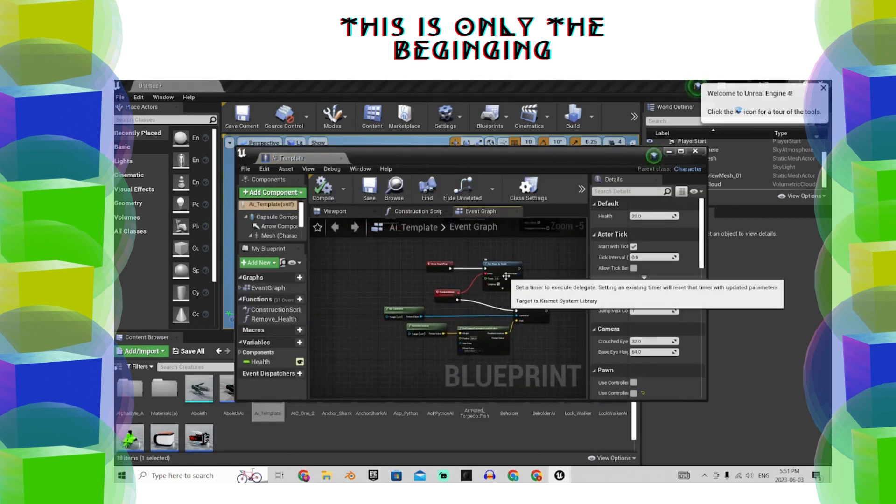
pyautogui.scroll(2, 506, 277)
pyautogui.click(681, 152)
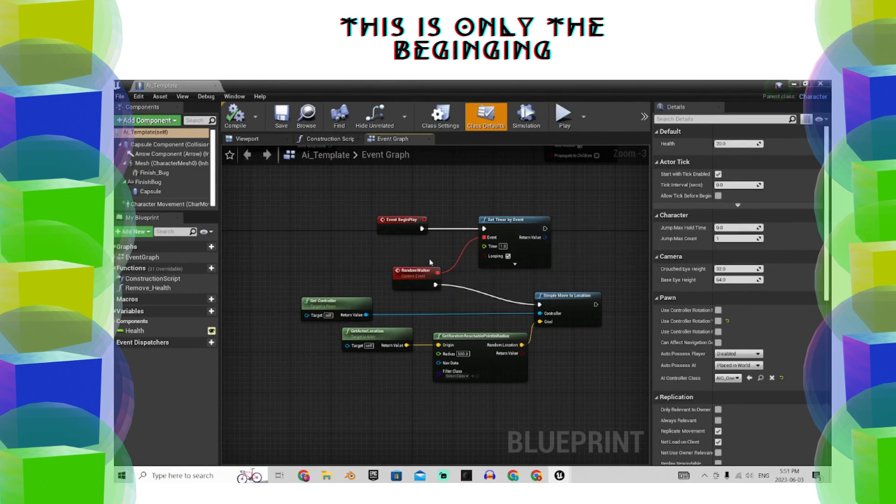
pyautogui.rightClick(397, 257)
pyautogui.write('cust')
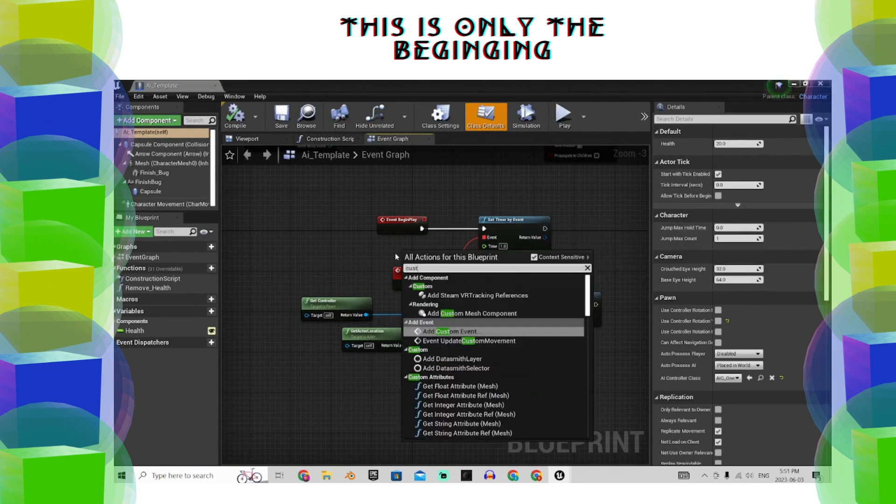
pyautogui.click(373, 236)
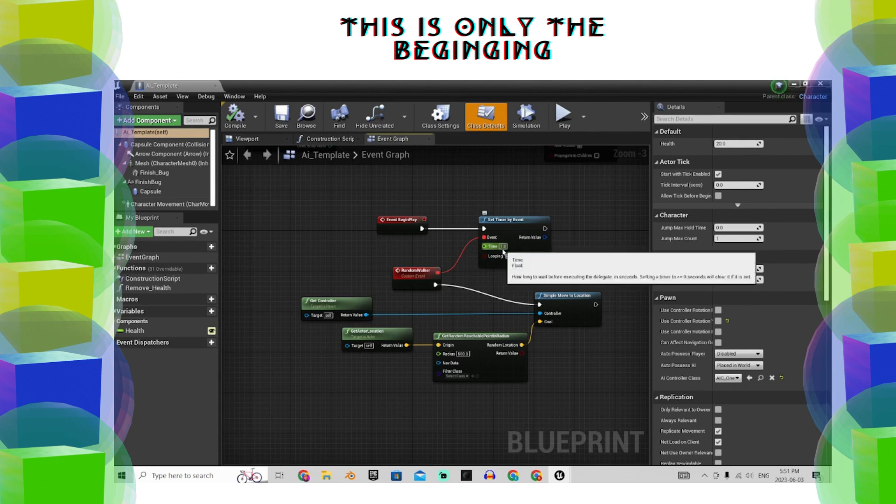
# - Rearrange the Simple Move to Location, GetActorLocation and GetRandomReachablePointInRadius nodes below the RandomWalker event for a tidier layout
pyautogui.moveTo(559, 308); pyautogui.dragTo(549, 304)
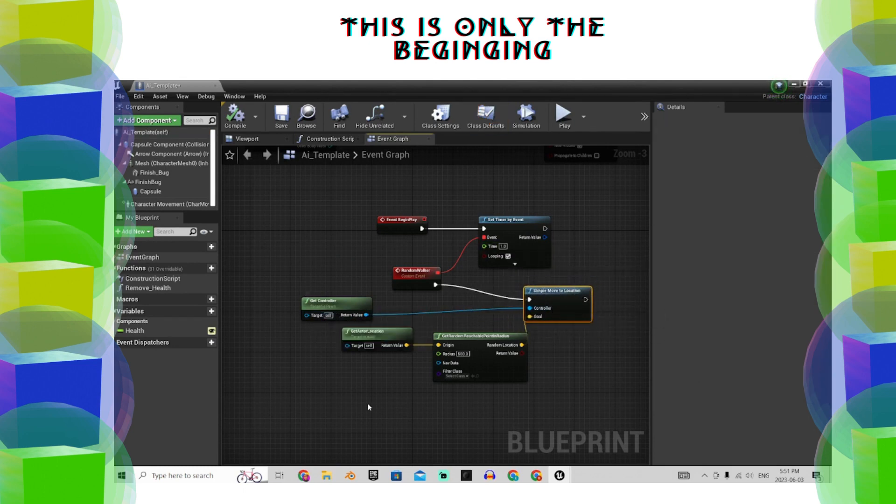
pyautogui.moveTo(369, 331); pyautogui.dragTo(343, 346)
pyautogui.moveTo(487, 338); pyautogui.dragTo(461, 336)
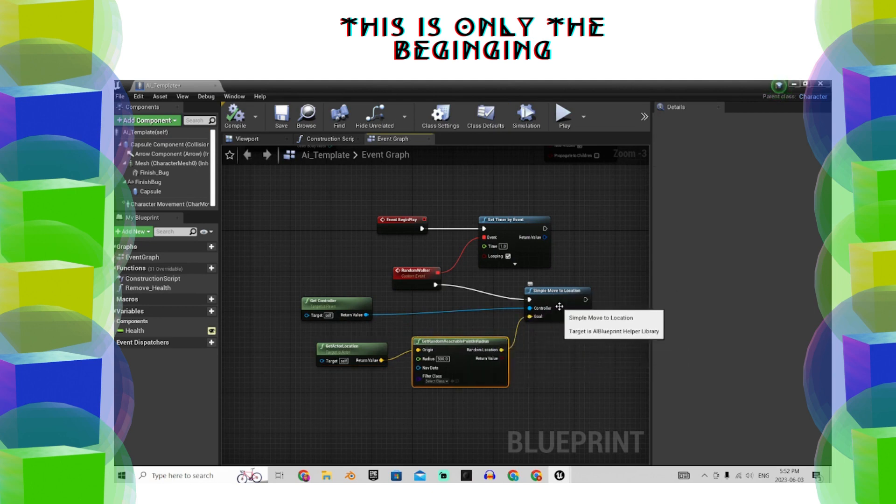
pyautogui.moveTo(341, 365)
pyautogui.mouseDown()
pyautogui.moveTo(325, 365)
pyautogui.moveTo(336, 365)
pyautogui.mouseUp()
# - Review the template's construction script and 3D preview, and inspect the properties of its Finish_Bug mesh component
pyautogui.click(325, 138)
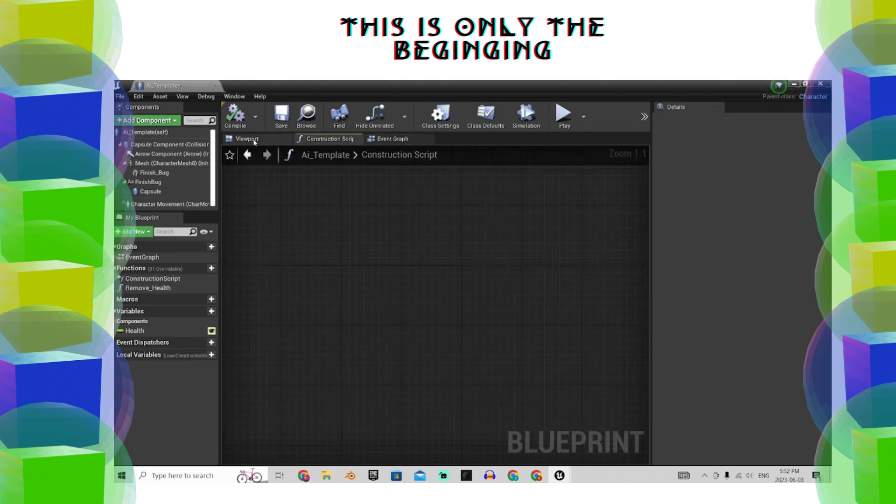
pyautogui.click(246, 138)
pyautogui.moveTo(436, 303); pyautogui.dragTo(387, 308, button='right')
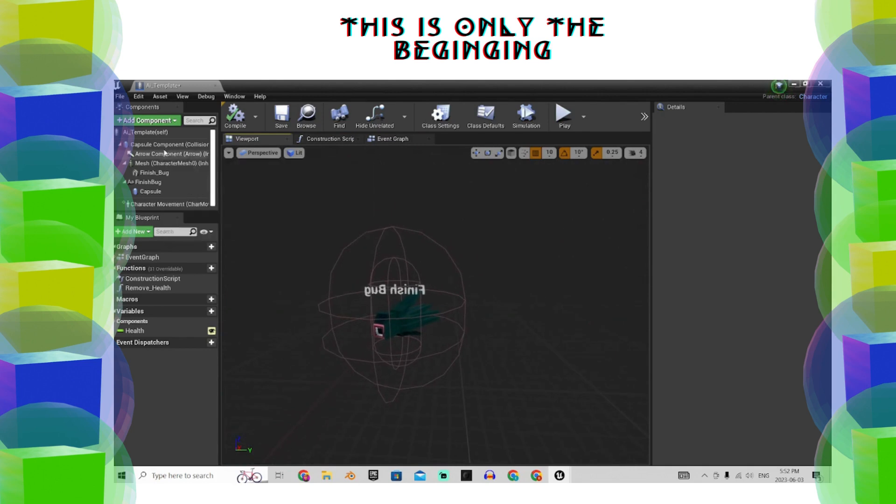
pyautogui.click(164, 145)
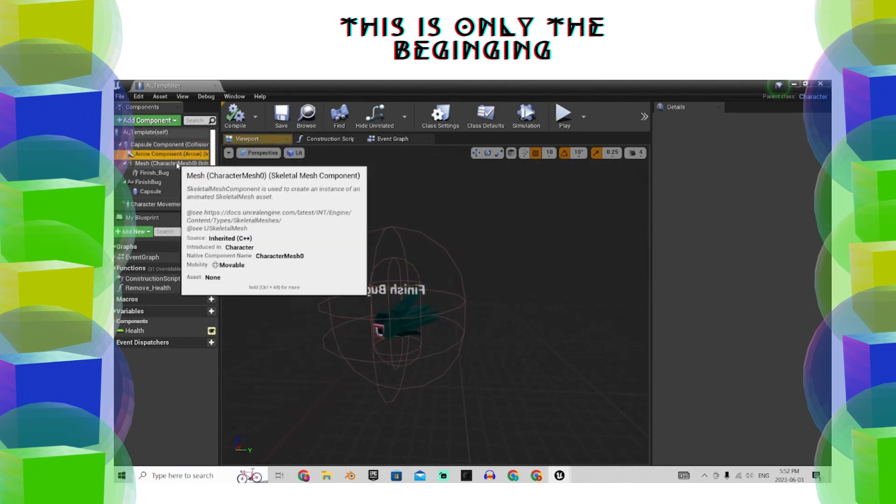
pyautogui.click(180, 172)
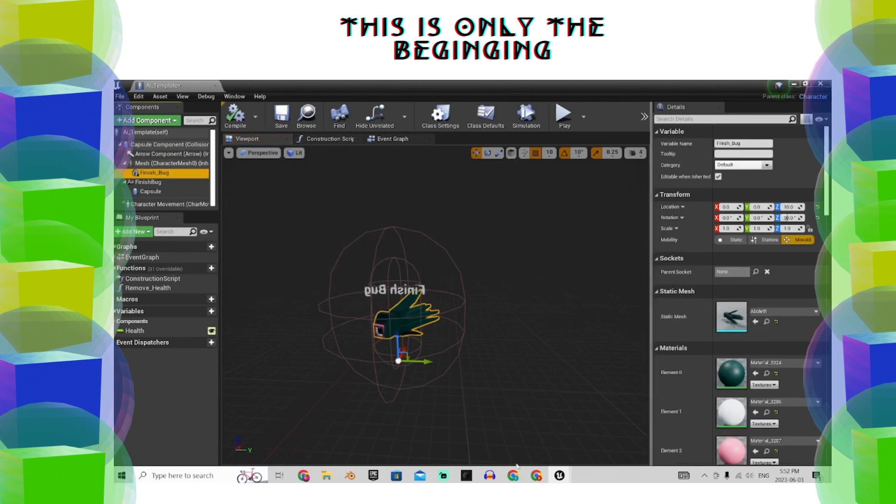
# - Switch to Blender, select the book-shaped model with viewport overlays shown, and start exporting it
pyautogui.moveTo(350, 475)
pyautogui.click(387, 434)
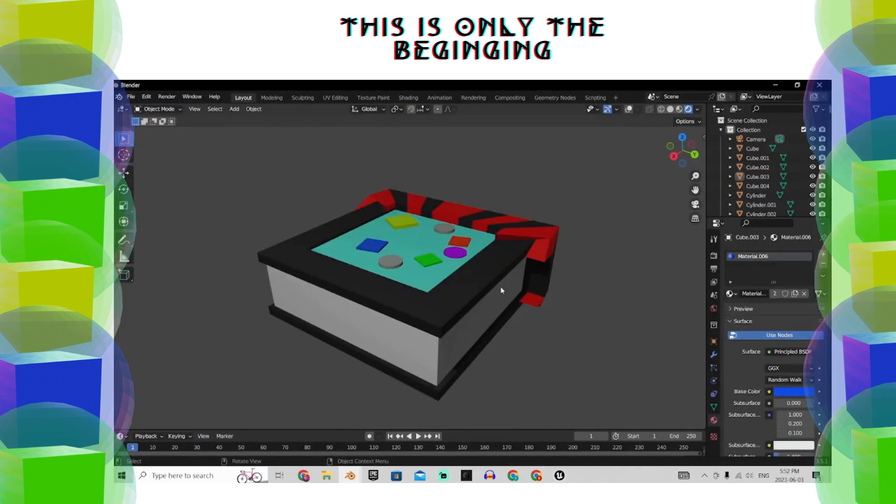
pyautogui.click(553, 258)
pyautogui.hotkey('shift', 'alt', 'z')
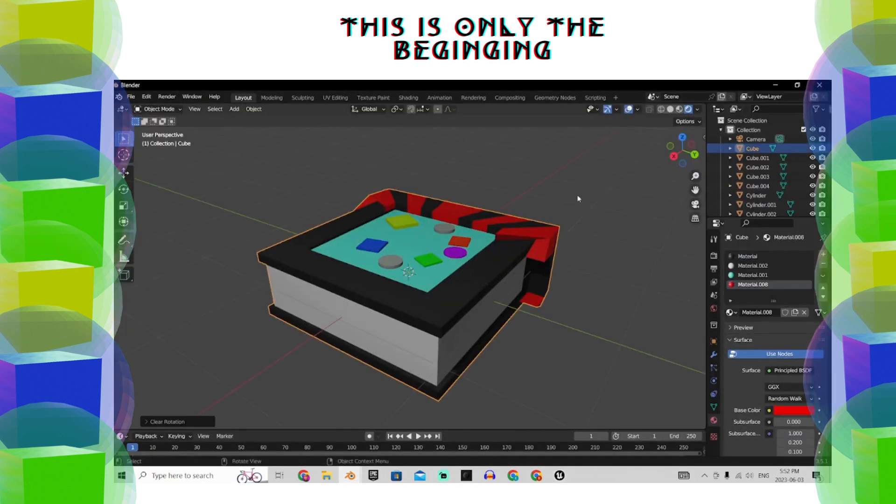
pyautogui.click(131, 96)
pyautogui.moveTo(150, 230)
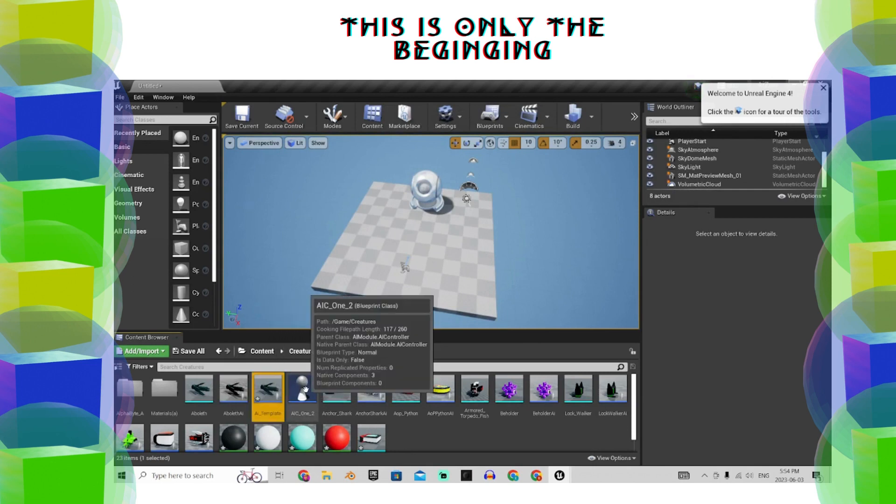
# - In Unreal's Creatures folder, duplicate Ai_Template as DuskPlayAI and open the copy's 3D preview on the Finish_Bug component
pyautogui.click(276, 411)
pyautogui.hotkey('ctrl', 'w')
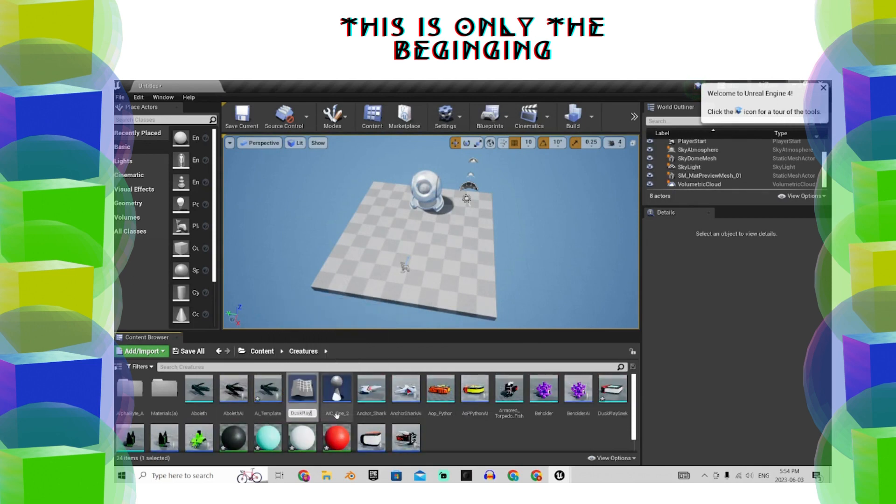
pyautogui.press('Return')
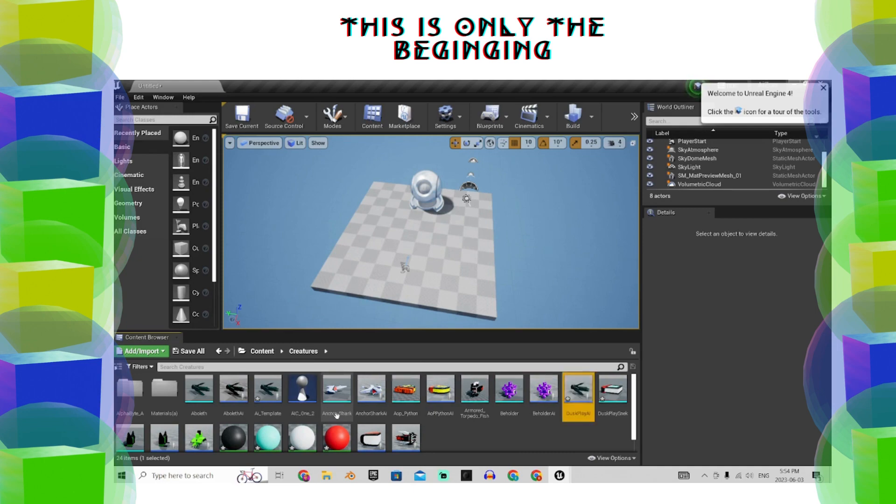
pyautogui.doubleClick(583, 401)
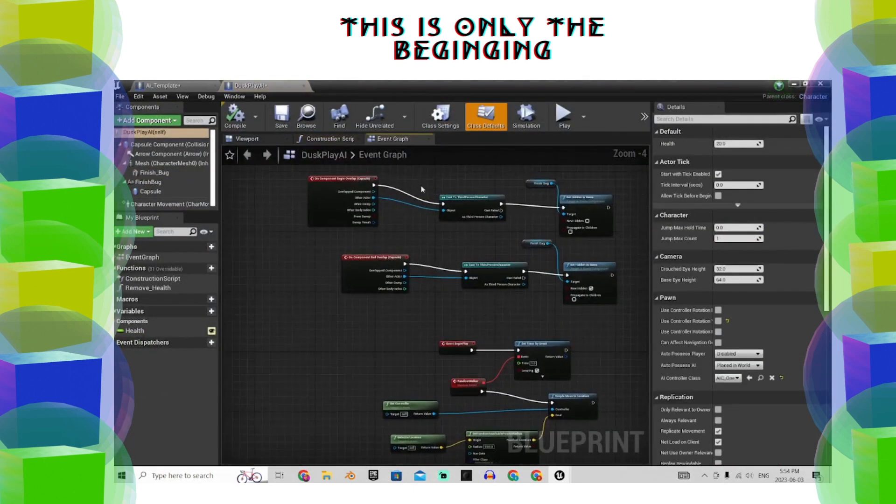
pyautogui.click(244, 140)
pyautogui.click(146, 173)
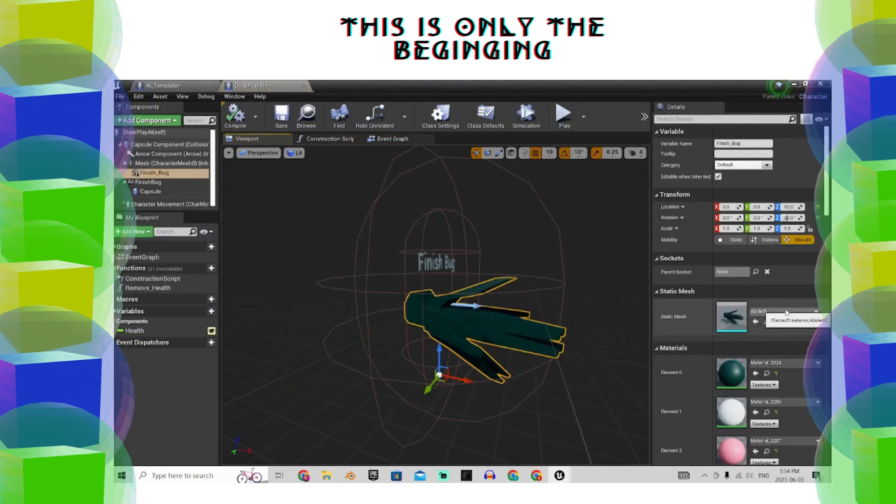
# - Assign SK_Mannequin as the skeletal mesh of the inherited Mesh component, and clear it again
pyautogui.click(159, 163)
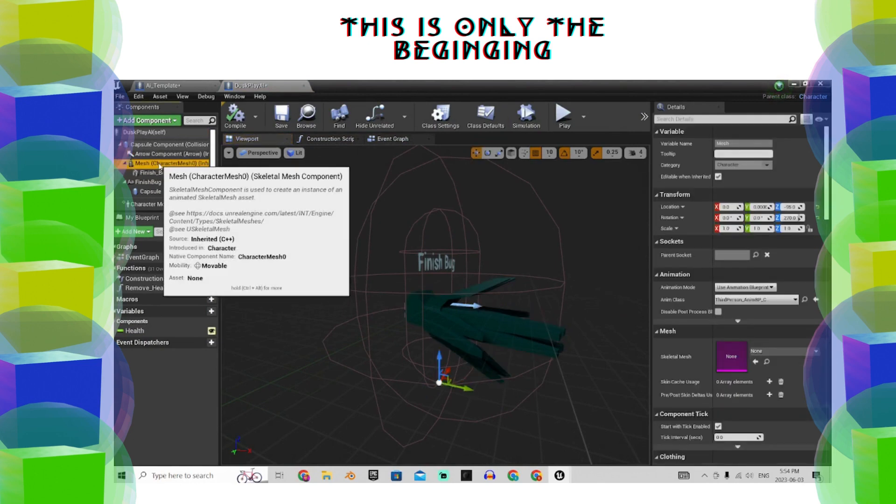
pyautogui.click(165, 172)
pyautogui.click(166, 164)
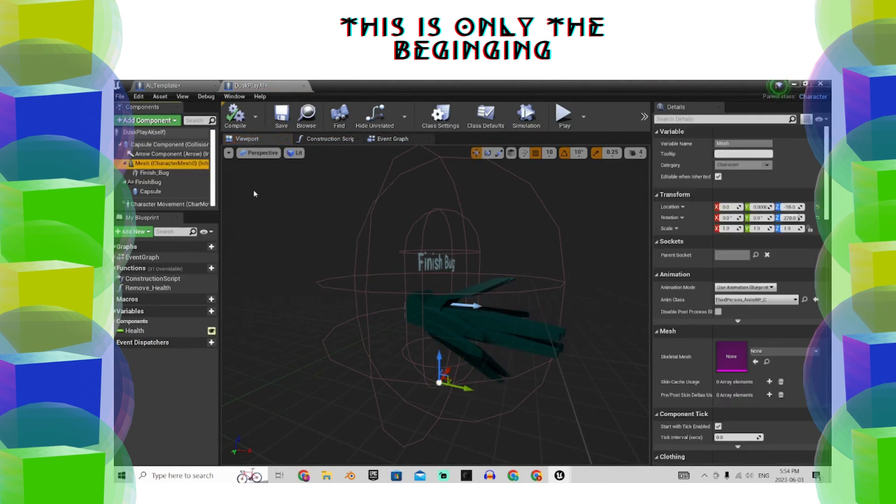
pyautogui.click(782, 351)
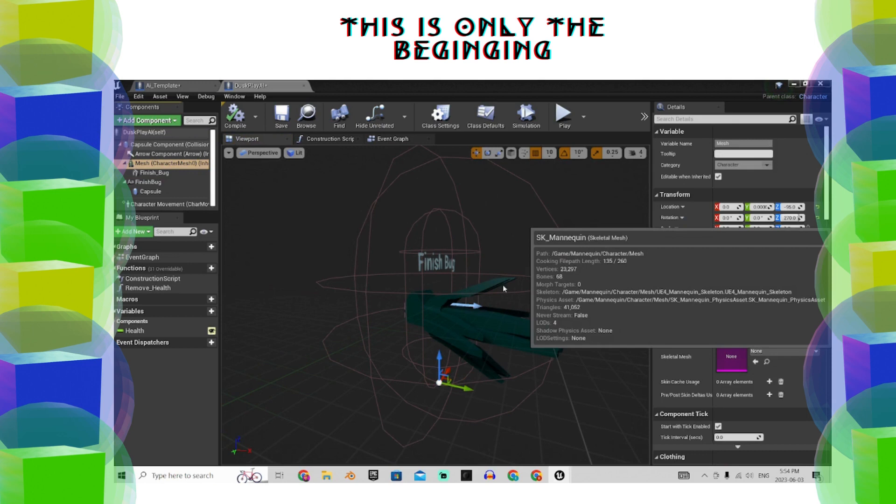
pyautogui.click(504, 289)
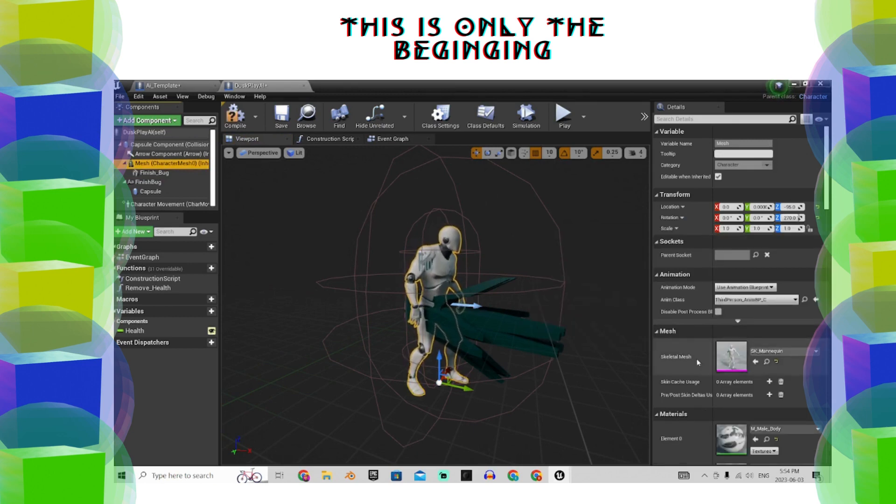
pyautogui.click(782, 351)
pyautogui.click(705, 191)
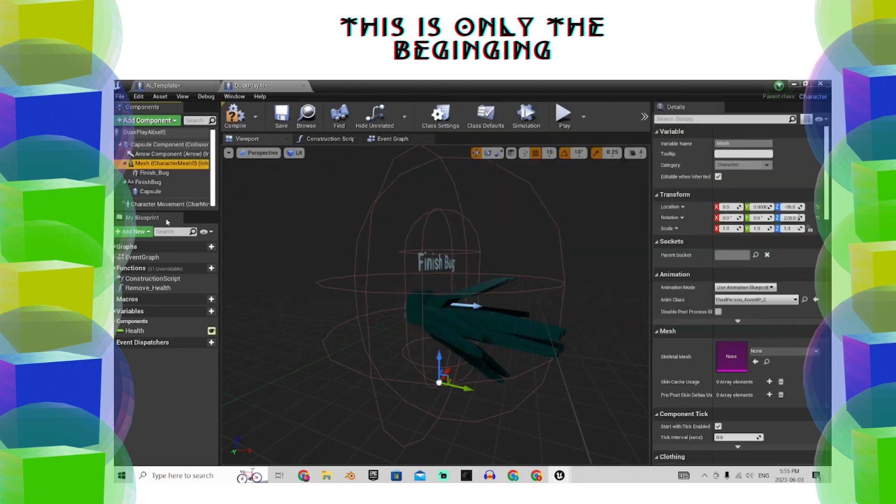
# - Replace the static mesh of the Finish_Bug component with DuskPlaySnek
pyautogui.click(154, 172)
pyautogui.click(783, 311)
pyautogui.write('d')
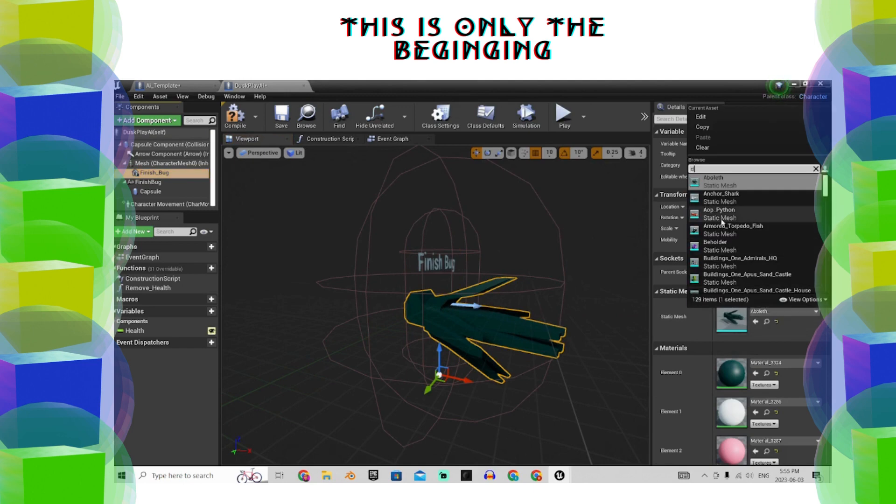
pyautogui.write('us')
pyautogui.click(726, 188)
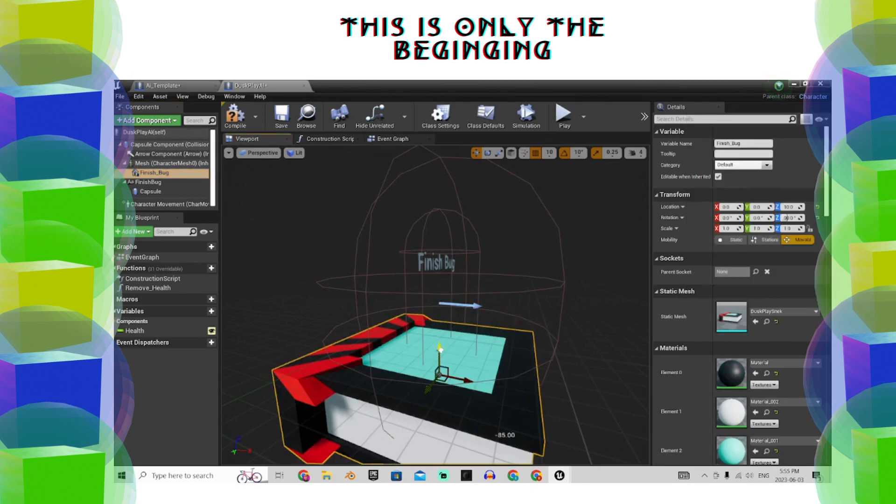
# - Raise the book mesh to a Z location of about 50 and scale it to 0.5 on all three axes
pyautogui.moveTo(440, 350); pyautogui.dragTo(441, 292)
pyautogui.click(757, 228)
pyautogui.write('0.5')
pyautogui.press('Return')
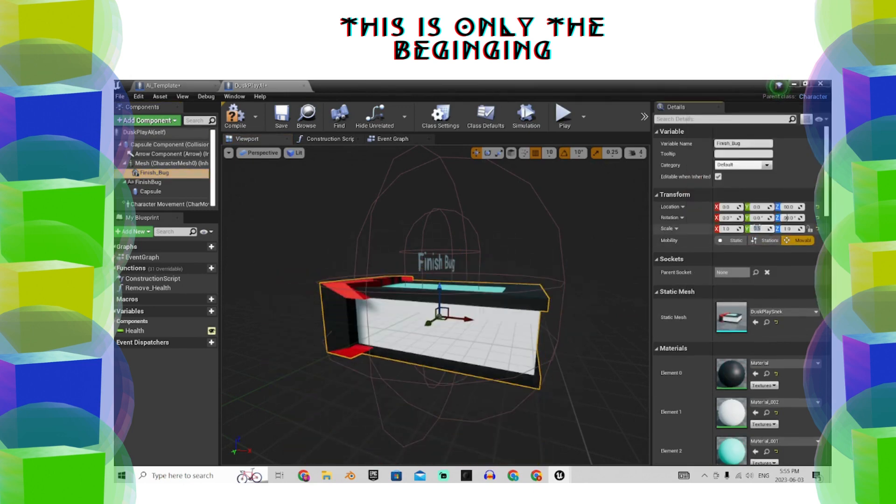
pyautogui.press('Tab')
pyautogui.write('0.5')
pyautogui.press('Return')
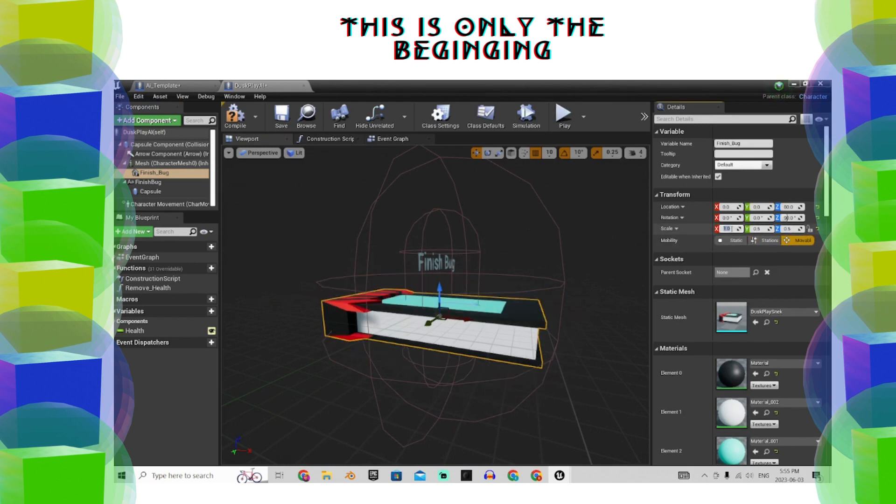
pyautogui.write('0.5')
pyautogui.press('Return')
# - Change the floating label's text to DuskPlay and rename its FinishBug component as Text Render
pyautogui.click(446, 268)
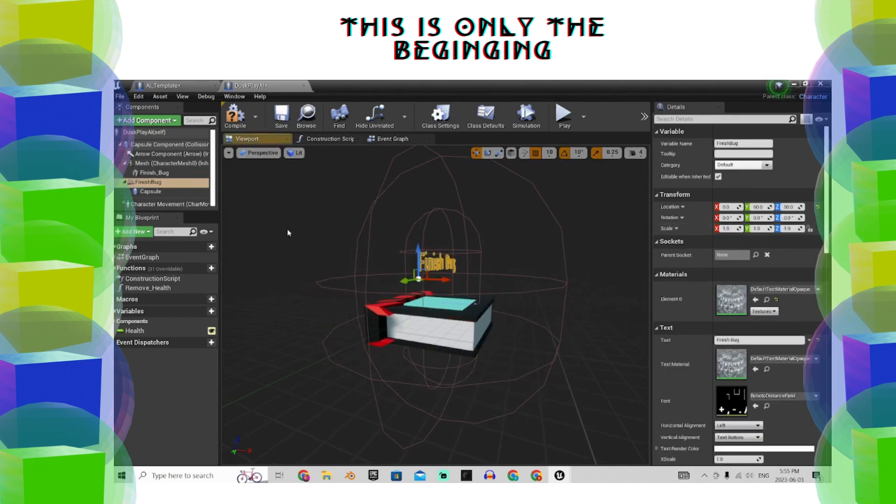
pyautogui.moveTo(753, 341); pyautogui.dragTo(672, 343)
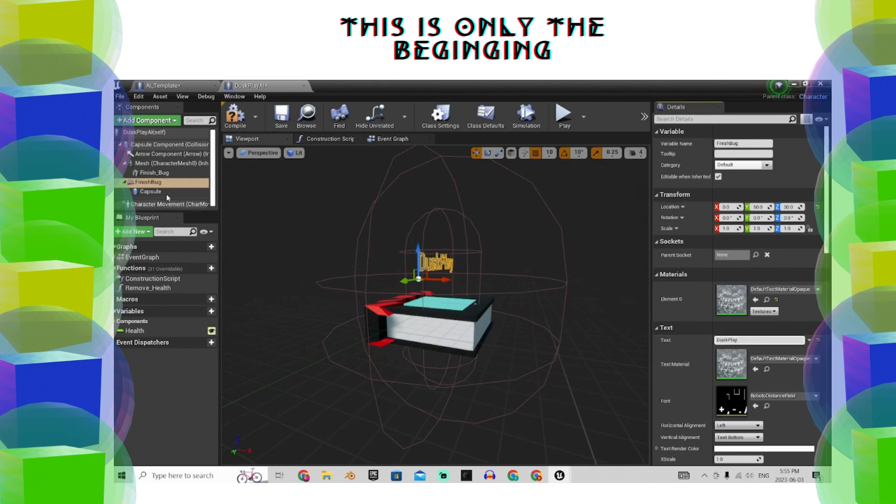
pyautogui.rightClick(158, 183)
pyautogui.click(186, 259)
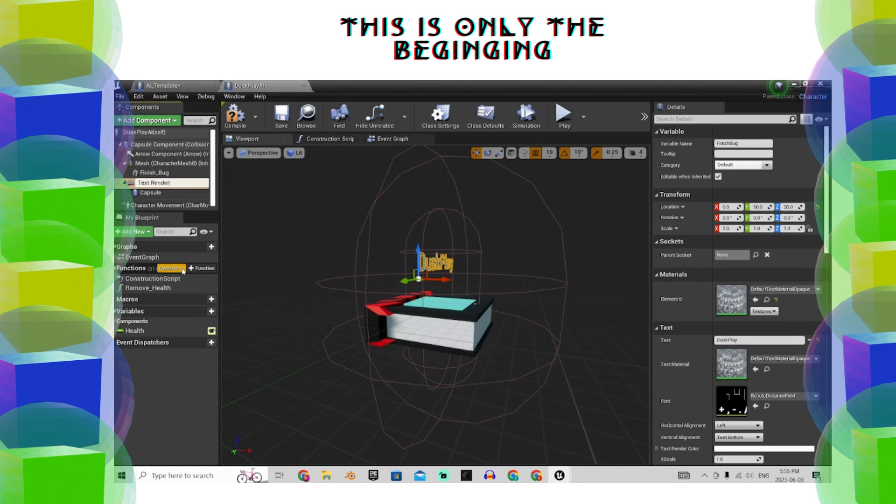
# - Rename the Finish_Bug mesh component as MeshRender
pyautogui.click(154, 172)
pyautogui.rightClick(158, 172)
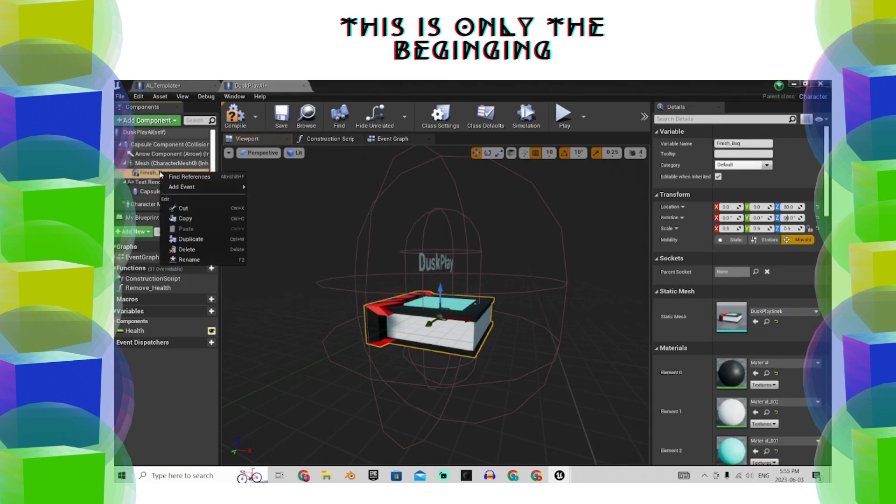
pyautogui.click(197, 259)
pyautogui.write('Mesh')
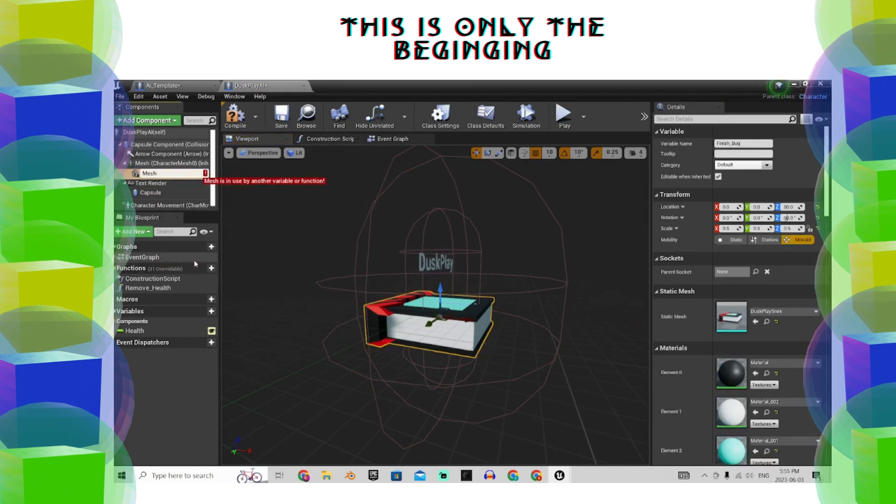
pyautogui.write('Render')
pyautogui.press('Return')
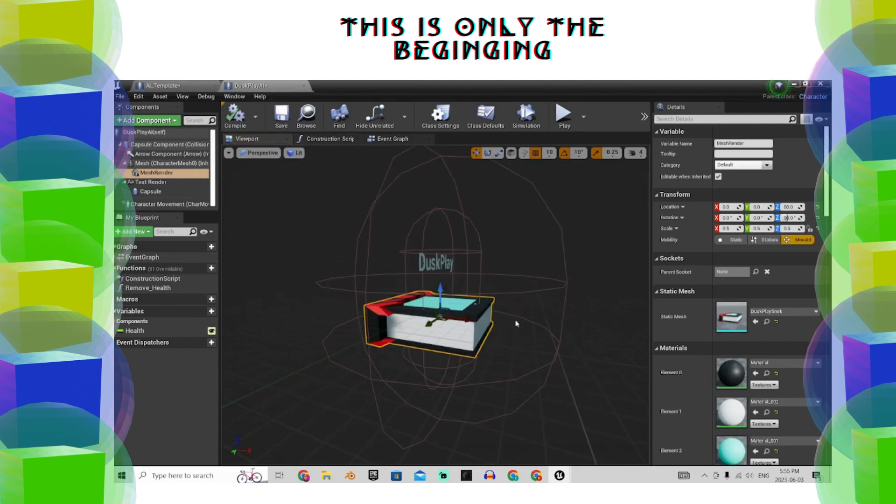
pyautogui.click(563, 234)
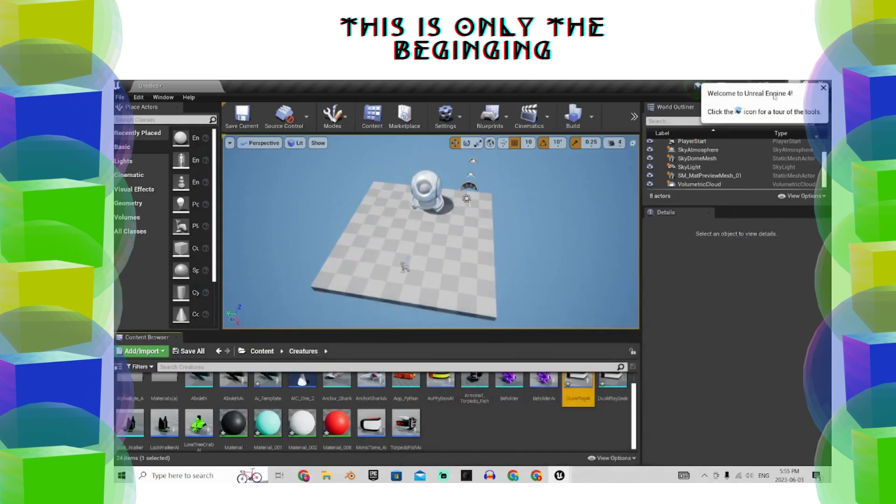
# - Place the DuskPlayAI character on the level's checkered floor, between the player start and the preview mesh
pyautogui.click(405, 266)
pyautogui.click(518, 233)
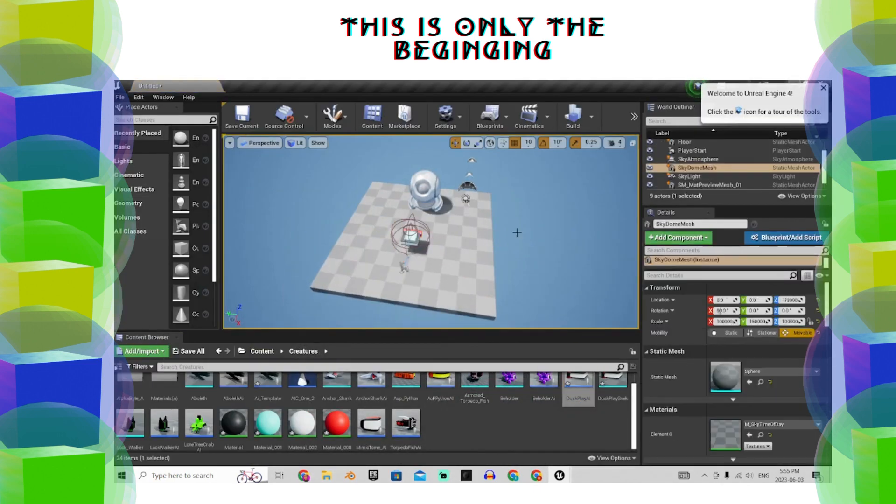
# - Find the Nav Mesh Bounds Volume actor, place it on the floor and centre it around the DuskPlayAI character
pyautogui.click(164, 120)
pyautogui.write('navigation')
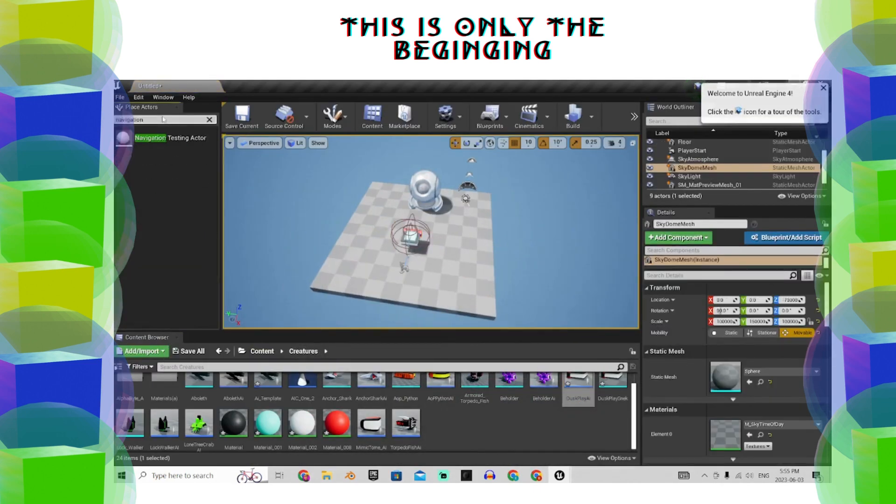
pyautogui.press('BackSpace')
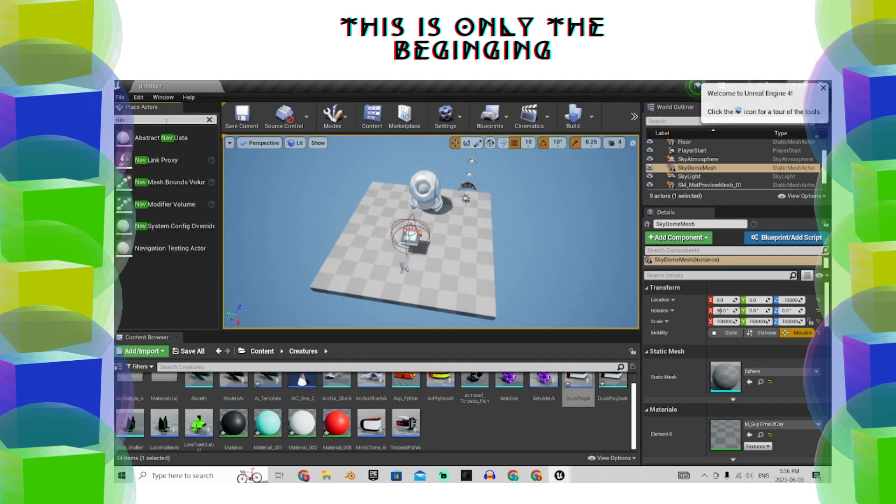
pyautogui.moveTo(163, 182); pyautogui.dragTo(354, 249)
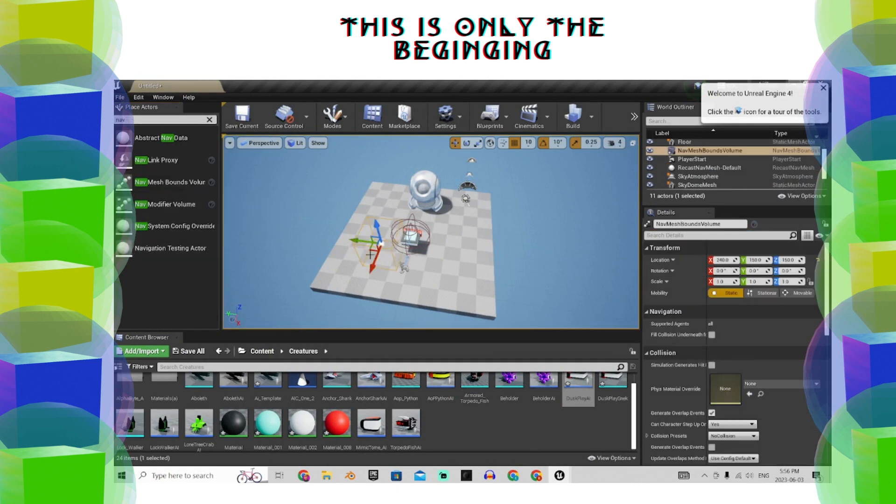
pyautogui.moveTo(354, 249); pyautogui.dragTo(344, 250, button='right')
pyautogui.moveTo(345, 250); pyautogui.dragTo(385, 250)
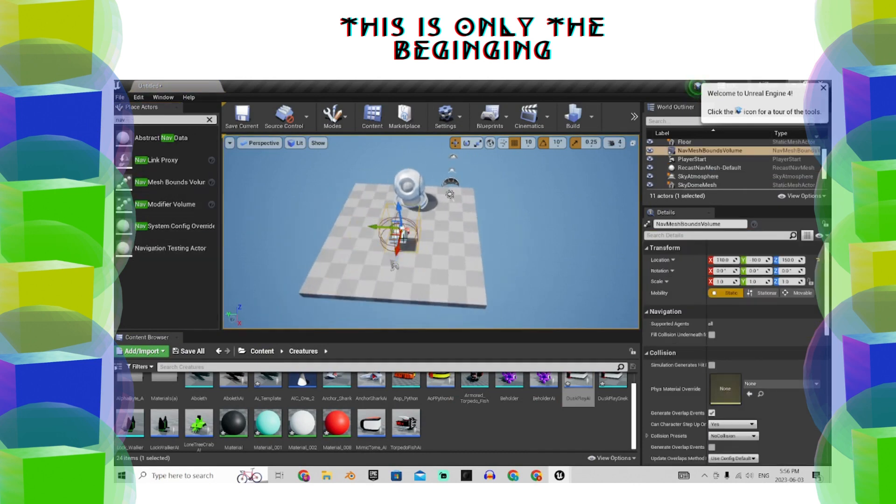
# - Enlarge the navigation volume's brush to about 857 in X, 1062 in Y and 384 in Z, enclosing the floor
pyautogui.scroll(-10, 737, 369)
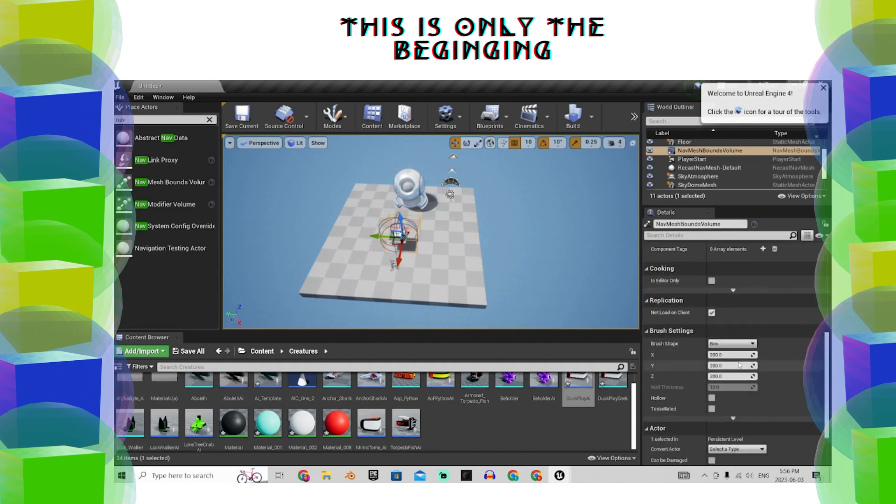
pyautogui.moveTo(734, 355); pyautogui.dragTo(748, 355)
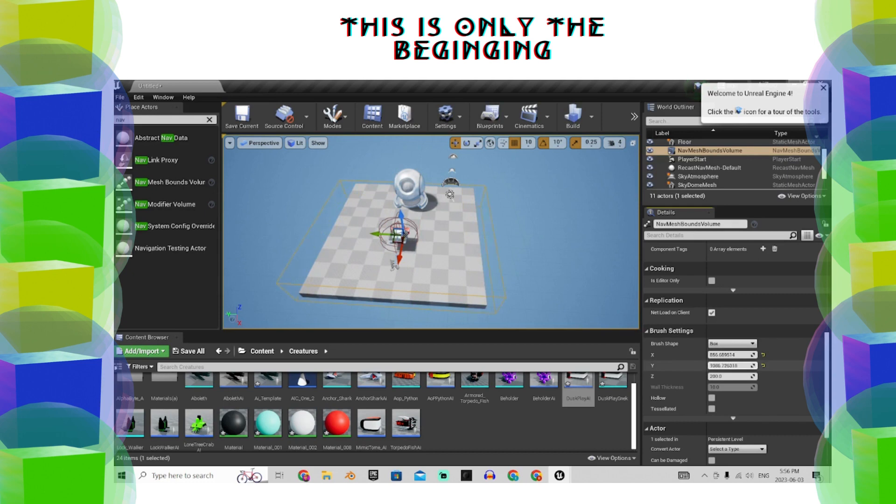
pyautogui.moveTo(717, 376); pyautogui.dragTo(747, 376)
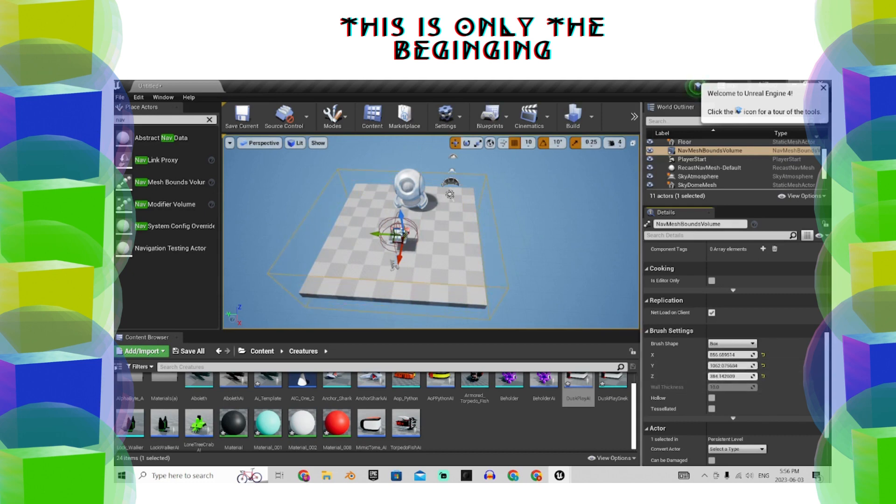
# - Play the level and walk around the floor to watch how the book creature moves
pyautogui.click(592, 117)
pyautogui.click(559, 175)
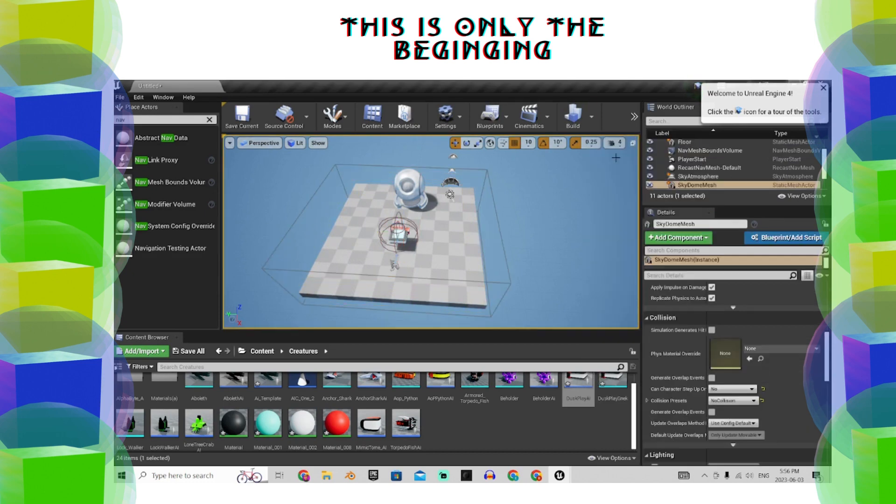
pyautogui.click(634, 117)
pyautogui.click(649, 136)
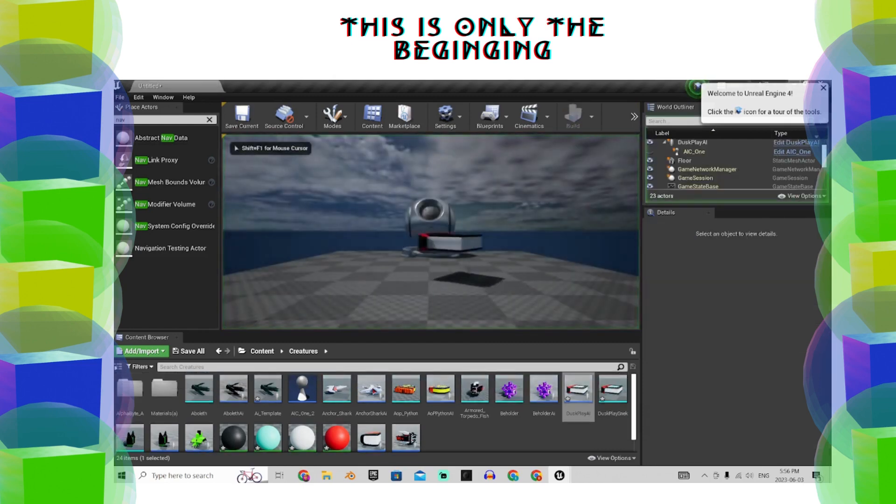
pyautogui.press('w')
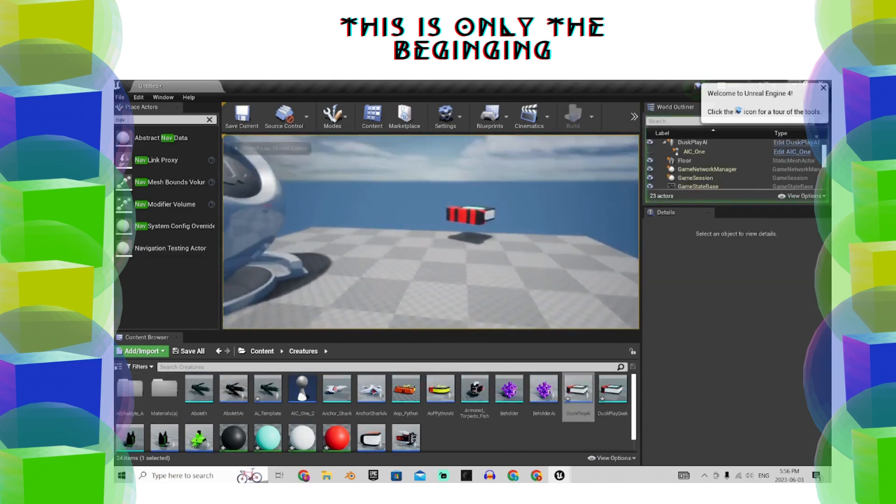
pyautogui.press('s')
pyautogui.press('w')
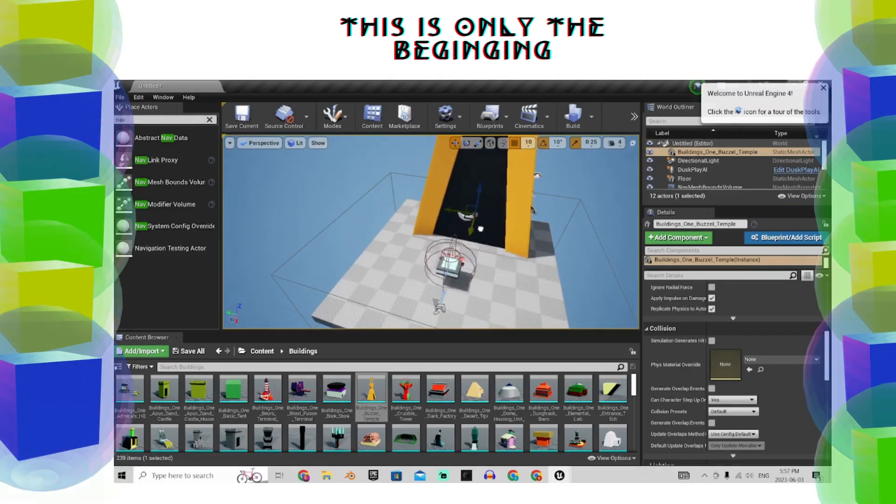
# - Play the level again and look over the Buzzel Temple building from the ground up, then stop the session
pyautogui.moveTo(518, 206); pyautogui.dragTo(518, 205, button='right')
pyautogui.click(634, 116)
pyautogui.moveTo(660, 147)
pyautogui.click(545, 154)
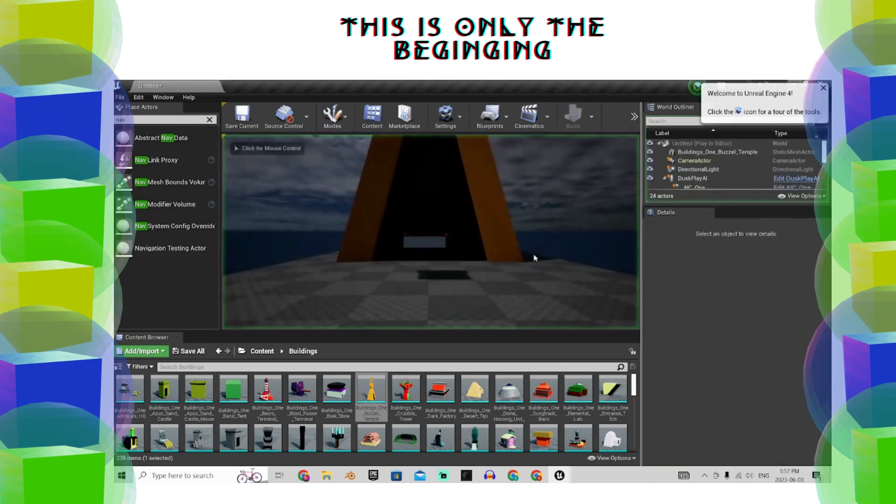
pyautogui.click(534, 256)
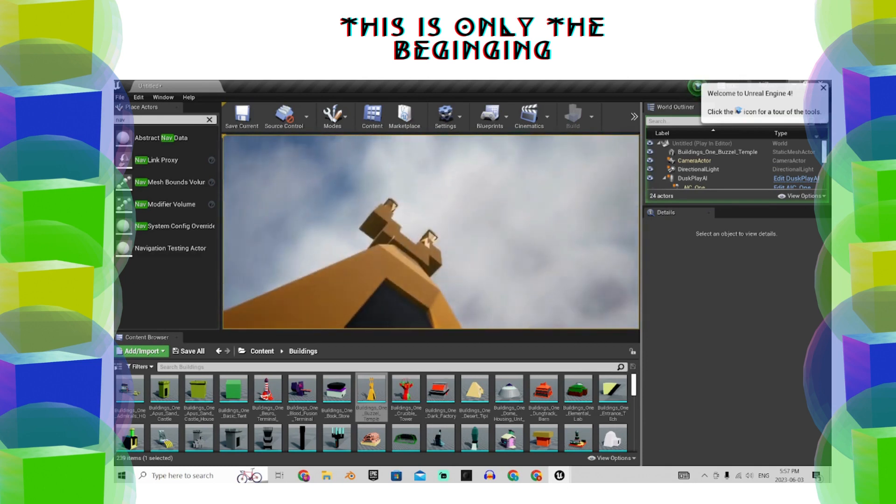
pyautogui.press('Escape')
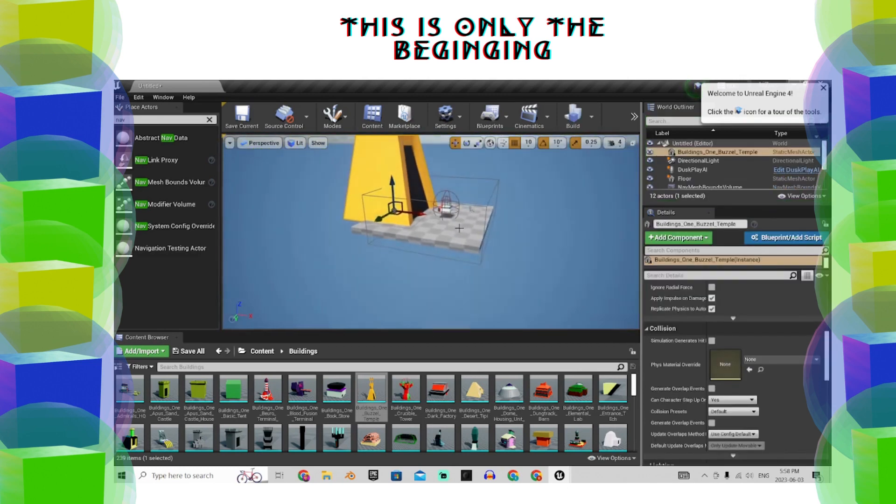
# - Shift the Buzzel Temple to the floor's far edge and delete the material preview mesh in front of it
pyautogui.click(460, 228)
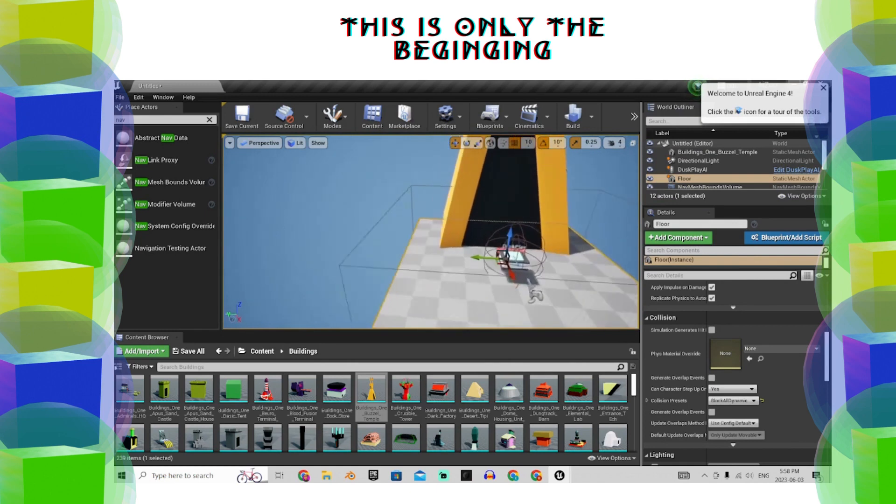
pyautogui.moveTo(508, 226); pyautogui.dragTo(507, 217, button='right')
pyautogui.click(507, 226)
pyautogui.press('Delete')
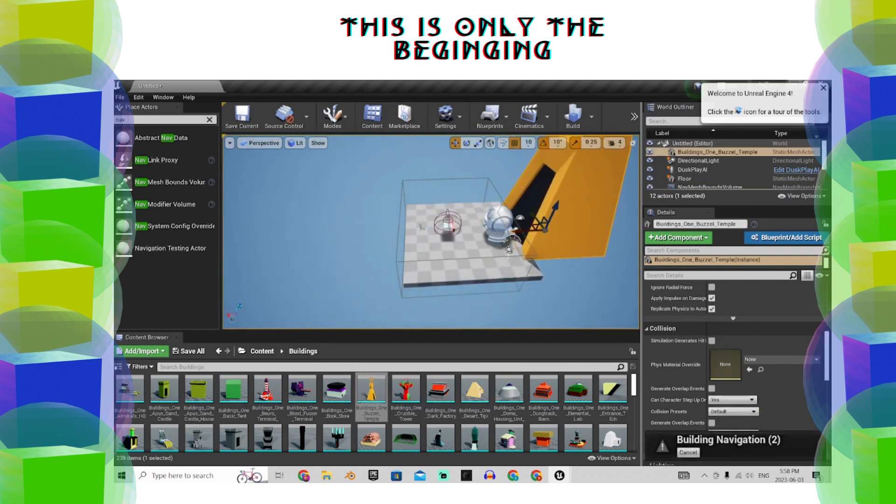
# - Scale the Floor mesh longer and slide it towards the temple so that it extends beneath the building
pyautogui.click(470, 241)
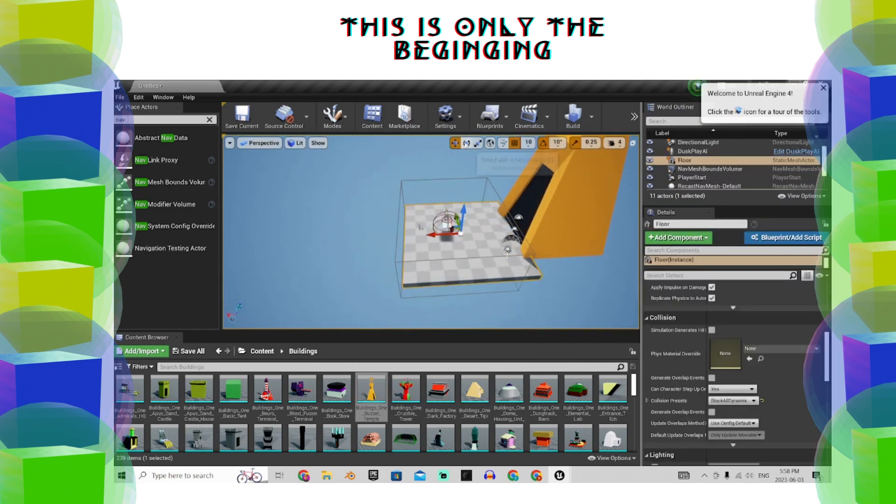
pyautogui.click(468, 162)
pyautogui.click(476, 239)
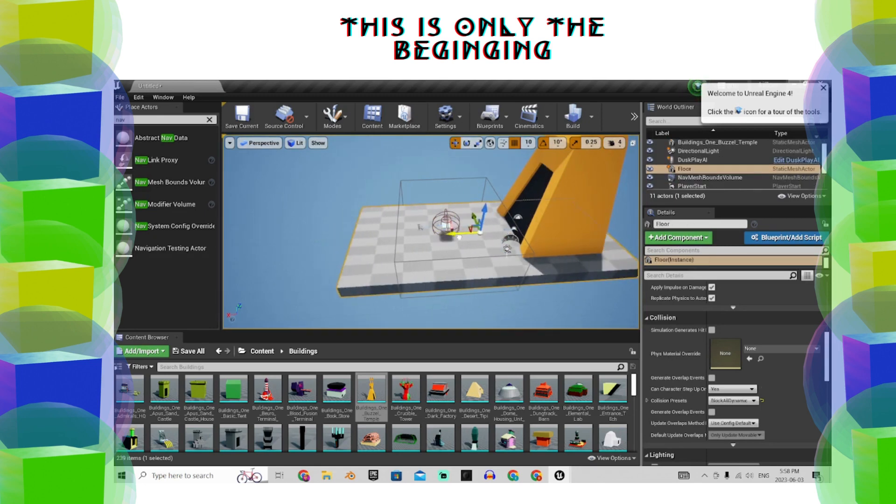
# - Play-test the level on the extended floor, watching the creature beside the temple, and stop the session
pyautogui.click(651, 137)
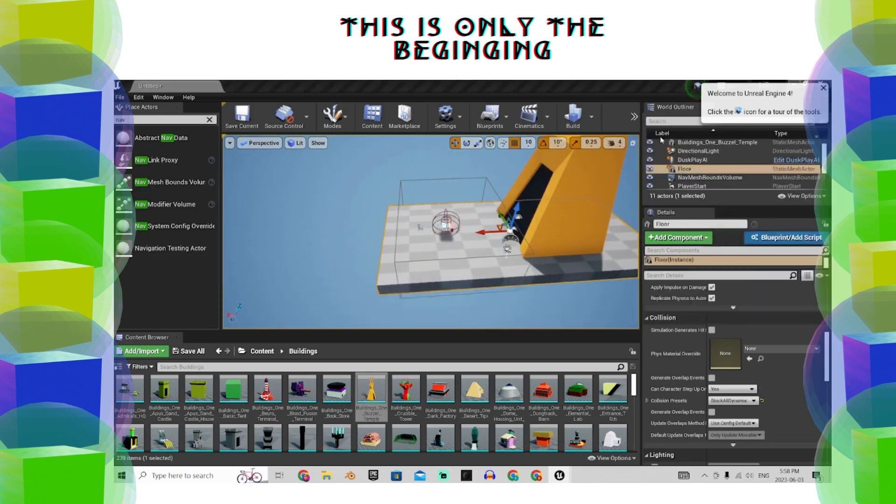
pyautogui.press('w')
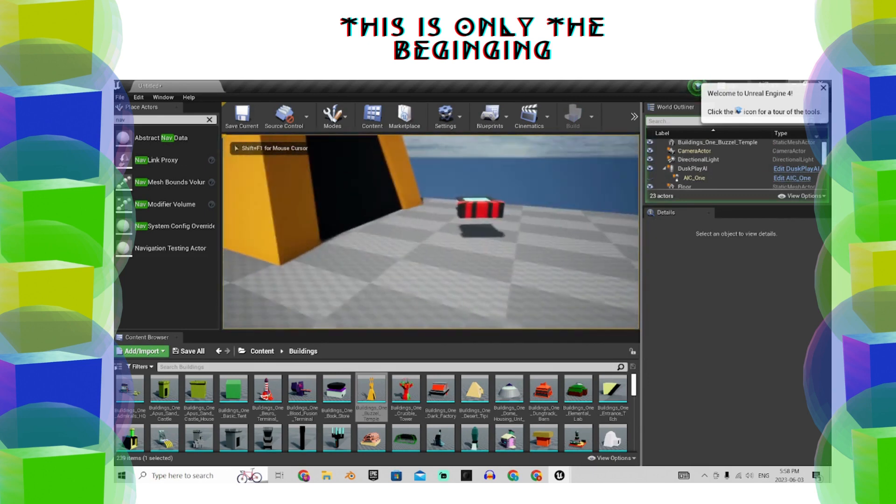
pyautogui.press('Escape')
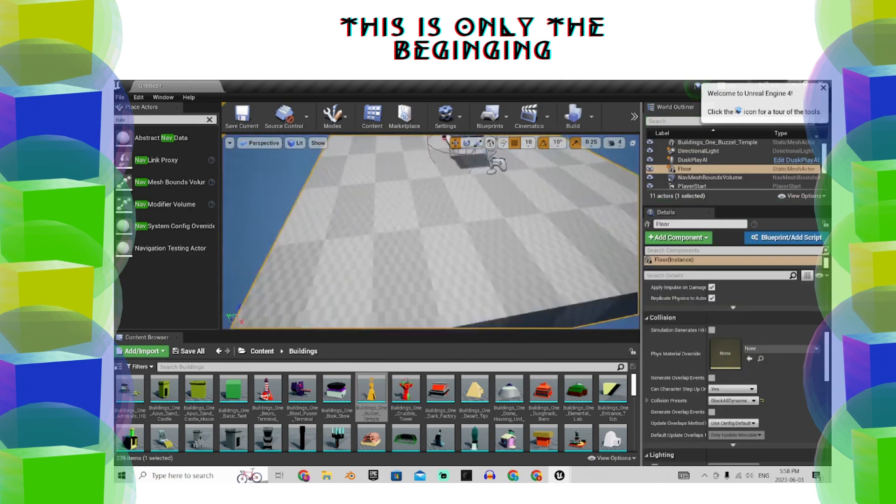
# - Assign a brick material to the SkyDomeMesh and play the level to check the new look
pyautogui.scroll(5, 732, 355)
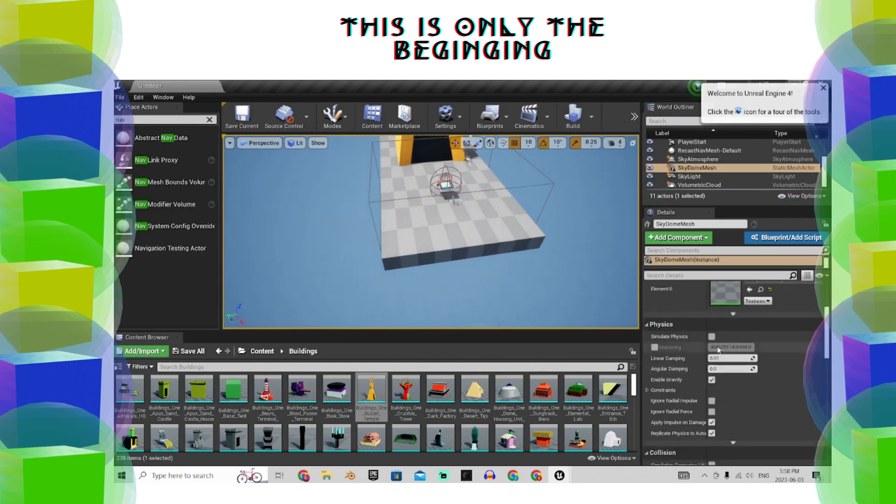
pyautogui.click(779, 301)
pyautogui.scroll(-10, 747, 234)
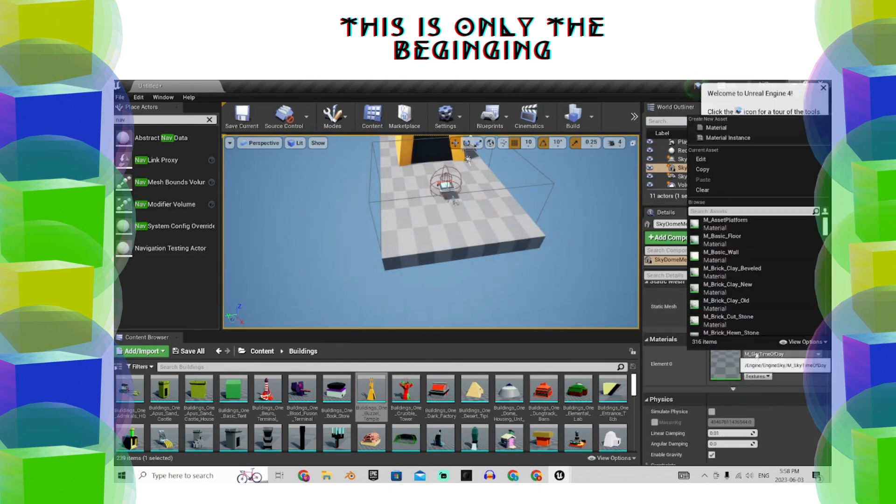
pyautogui.click(747, 278)
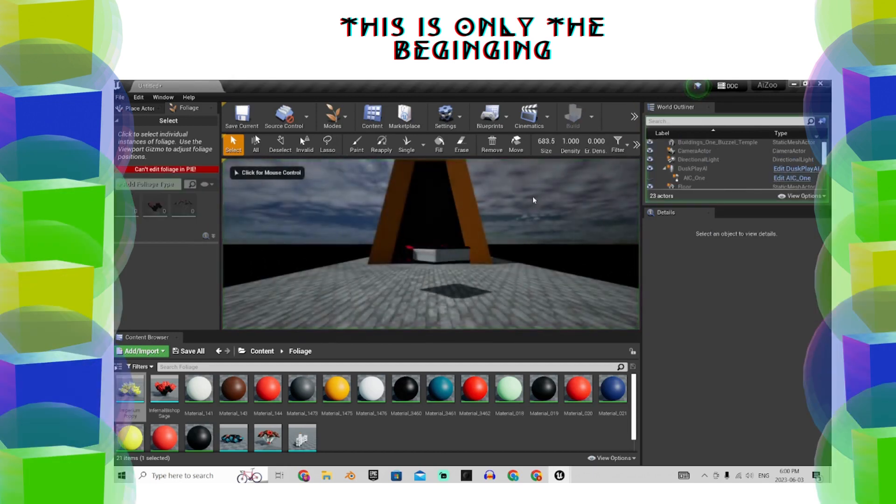
pyautogui.click(533, 200)
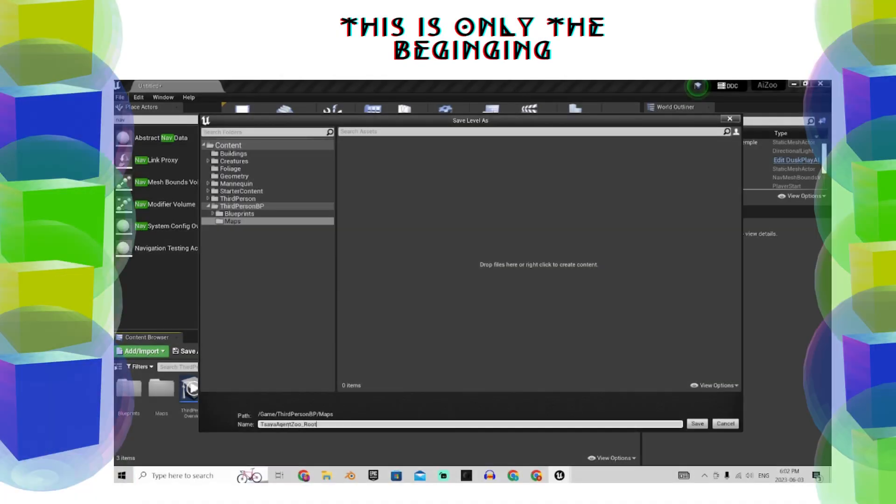
# - Save the level as TsayaAgentZoo_RootNode in the ThirdPersonBP Maps folder and delete the AiZoo_Base1 map build data
pyautogui.write('ode')
pyautogui.press('Return')
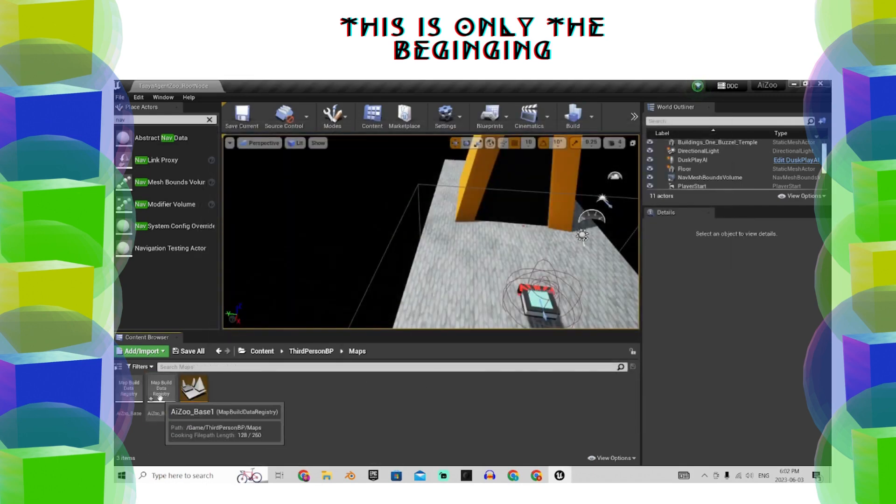
pyautogui.press('Delete')
pyautogui.click(376, 426)
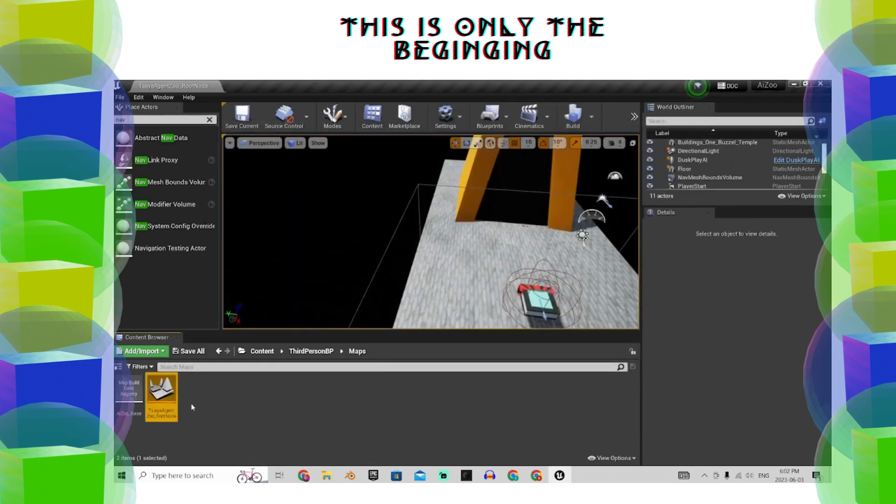
# - Duplicate the saved level in the Maps folder and rename the copy TsayaAgentZoo_Node1
pyautogui.rightClick(201, 410)
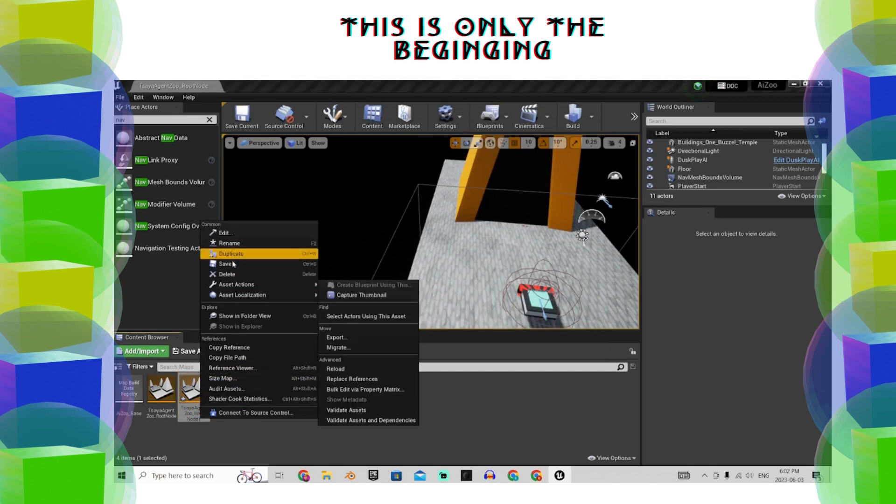
pyautogui.click(230, 244)
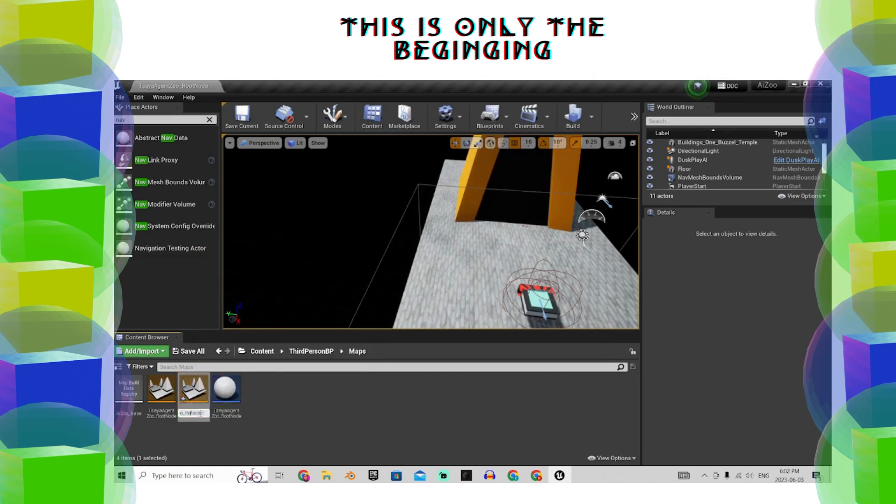
pyautogui.press('Return')
# - Delete the AiZoo_Base map build data registry from the Maps folder
pyautogui.click(130, 390)
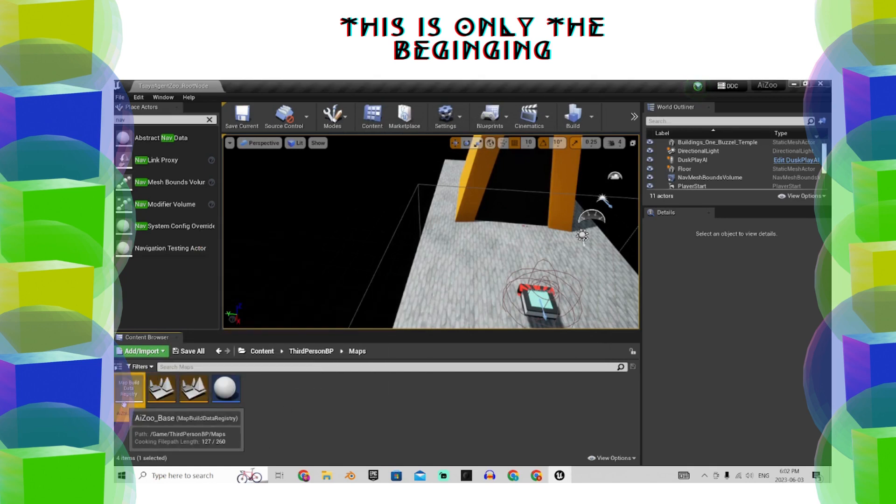
pyautogui.press('Delete')
pyautogui.press('Return')
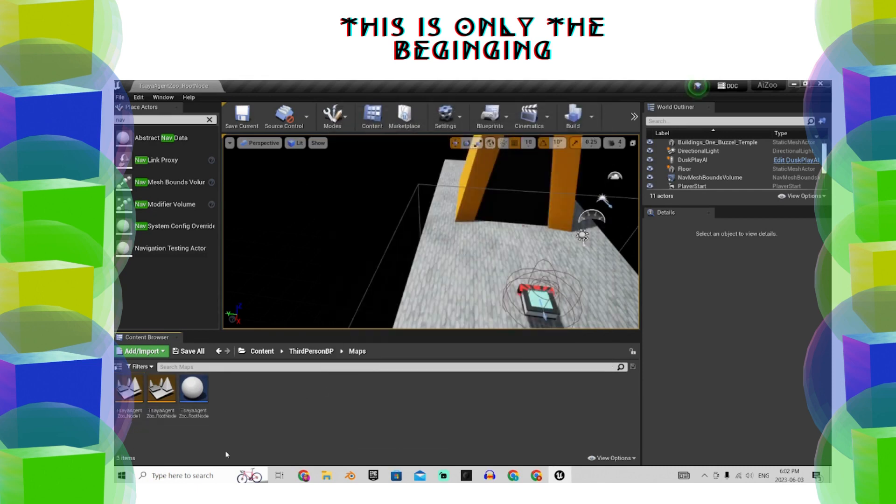
# - Browse the project's ThirdPersonBP, Blueprints, Creatures and ThirdPerson content folders
pyautogui.click(312, 351)
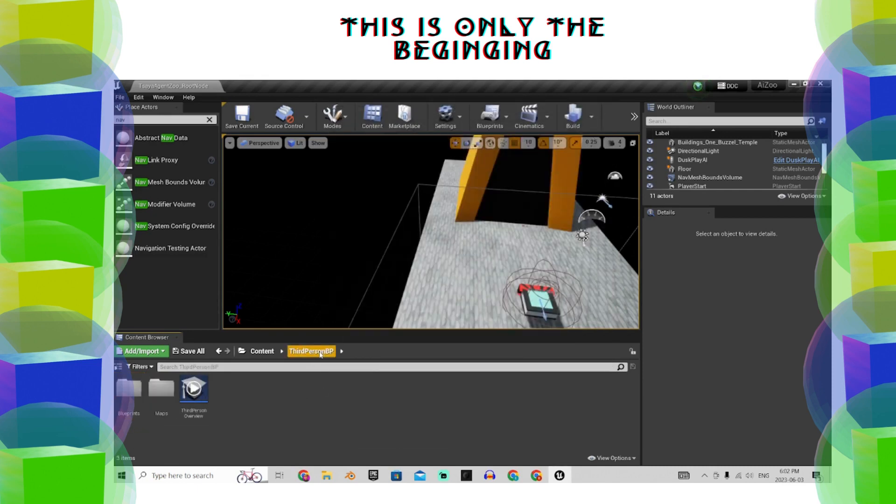
pyautogui.doubleClick(128, 389)
pyautogui.click(311, 351)
pyautogui.click(262, 351)
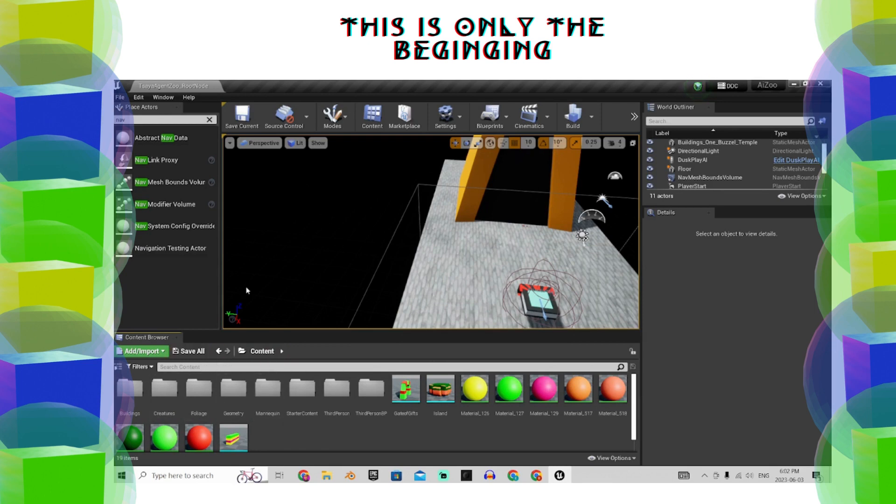
pyautogui.doubleClick(166, 391)
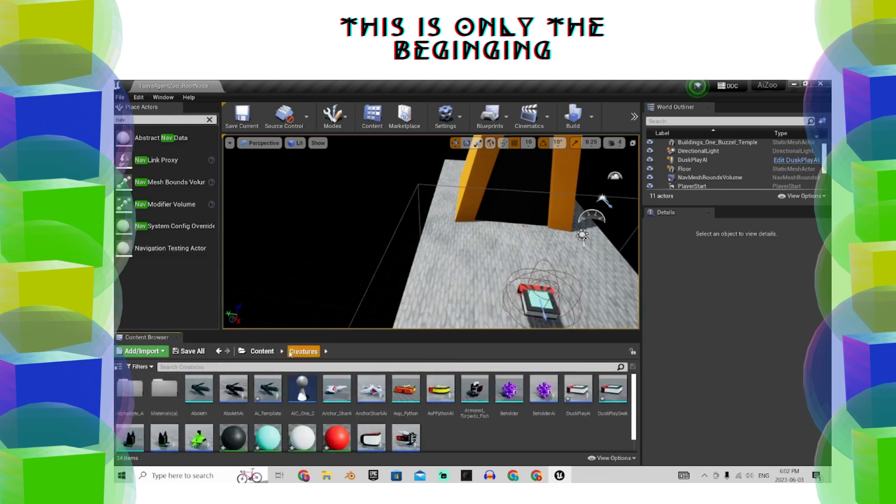
pyautogui.click(267, 353)
pyautogui.doubleClick(346, 406)
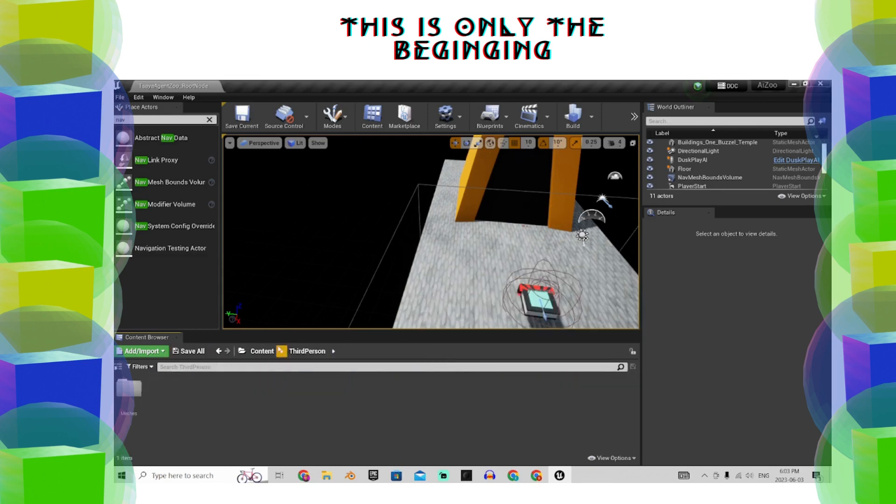
# - Create an Actor Blueprint Class named LevelTransferBP in the ThirdPersonBP Blueprints folder
pyautogui.click(268, 351)
pyautogui.doubleClick(384, 401)
pyautogui.doubleClick(127, 403)
pyautogui.rightClick(326, 415)
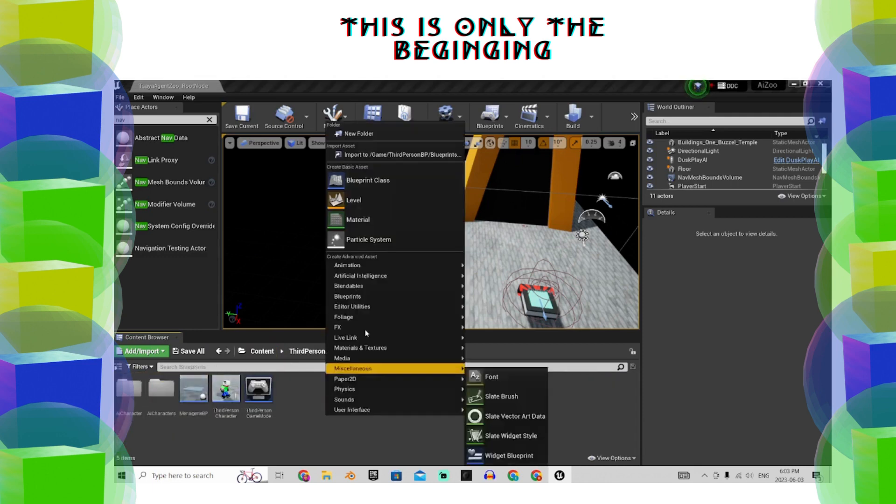
pyautogui.click(368, 180)
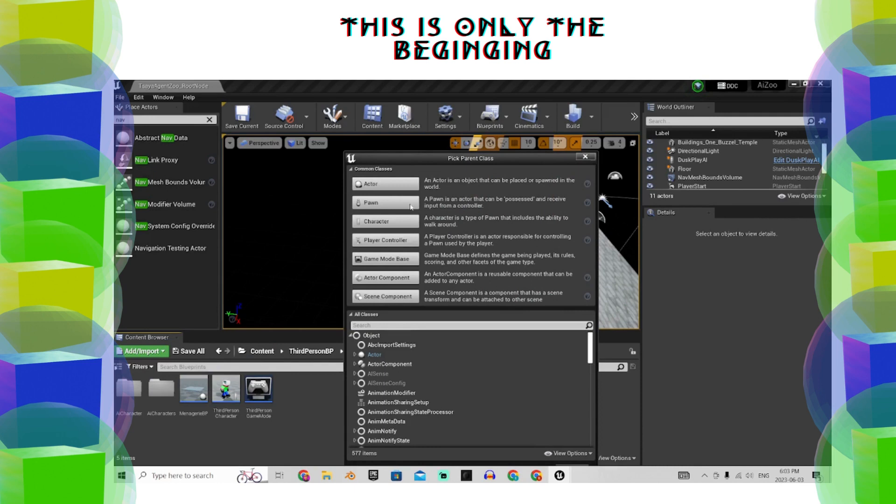
pyautogui.click(385, 184)
pyautogui.write('Level1')
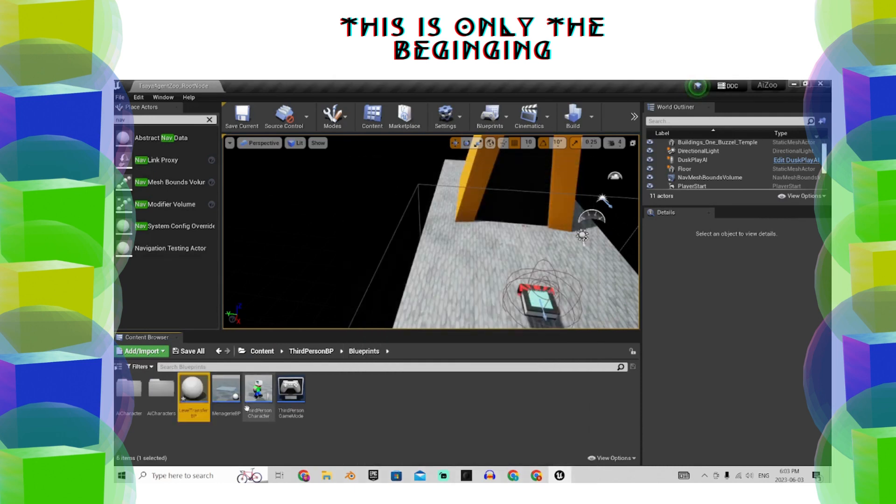
# - Open LevelTransferBP and add a box collision component named Box
pyautogui.doubleClick(226, 392)
pyautogui.click(147, 121)
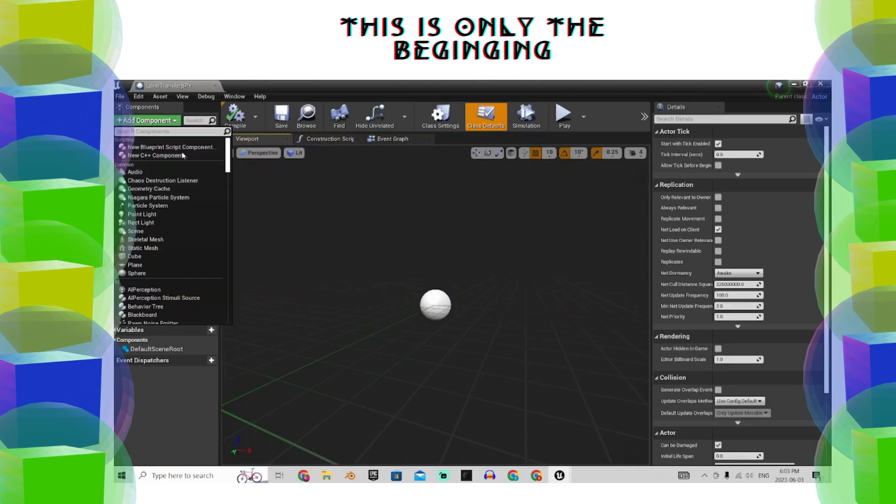
pyautogui.write('box')
pyautogui.click(137, 152)
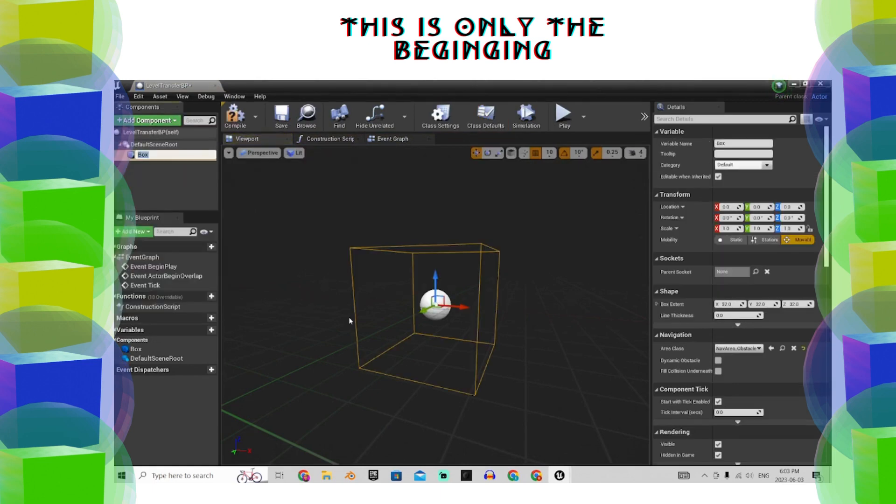
pyautogui.press('Return')
# - Add the Box's On Component Begin Overlap event and connect it to an Open Level (by Name) node
pyautogui.scroll(-10, 726, 302)
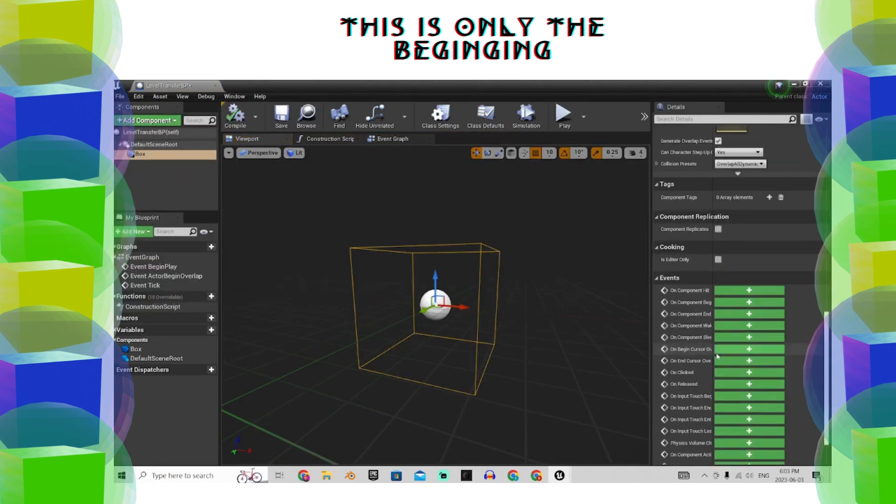
pyautogui.click(727, 302)
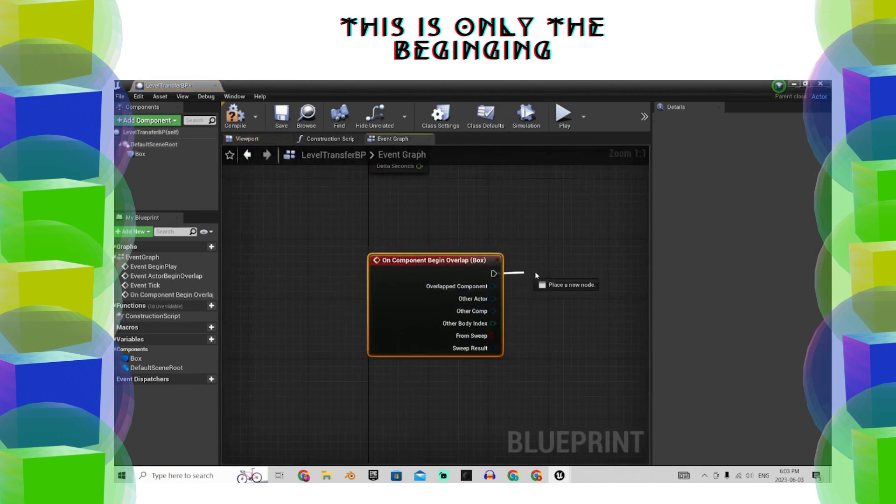
pyautogui.moveTo(537, 275); pyautogui.dragTo(570, 279)
pyautogui.write('open level')
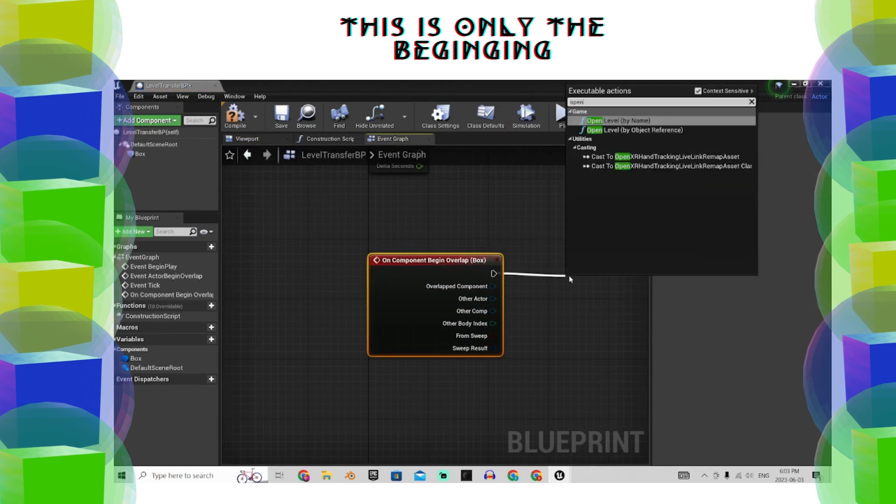
pyautogui.press('Return')
pyautogui.moveTo(567, 224); pyautogui.dragTo(456, 232, button='right')
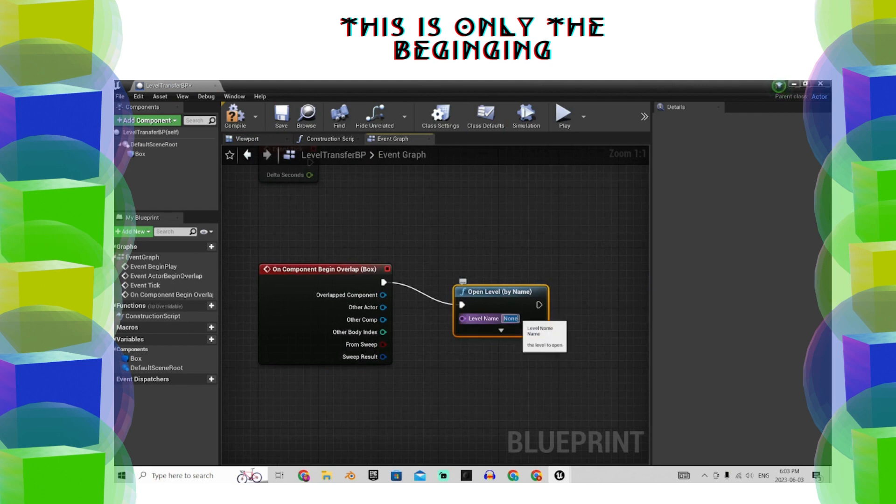
# - Shrink and minimise the Blueprint window, and look up the level names in the ThirdPersonBP Maps folder
pyautogui.click(511, 318)
pyautogui.click(807, 84)
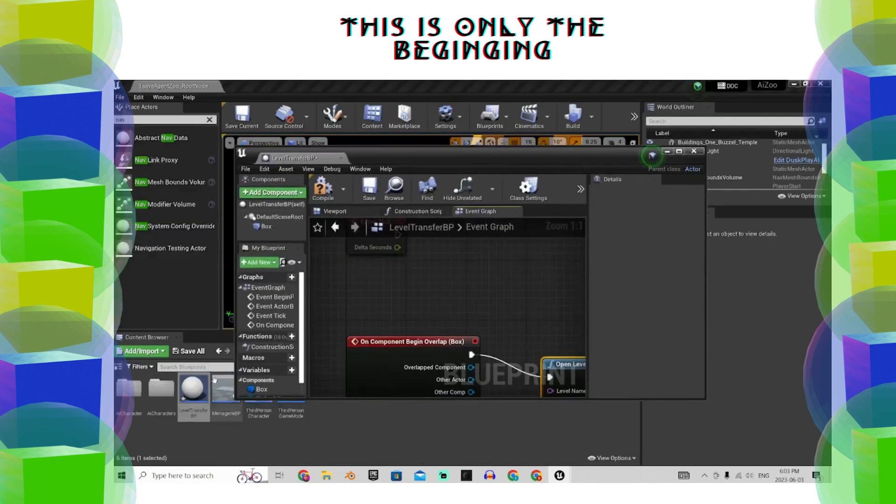
pyautogui.click(358, 441)
pyautogui.click(667, 151)
pyautogui.click(313, 351)
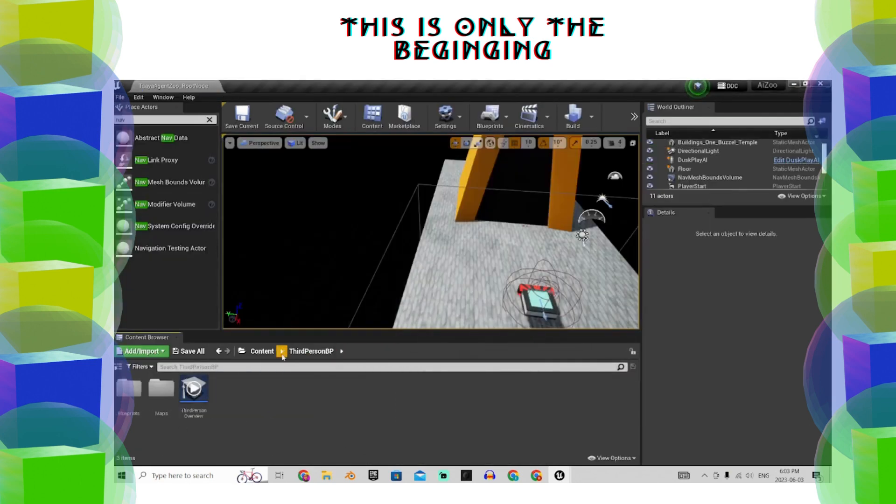
pyautogui.click(262, 351)
pyautogui.doubleClick(371, 392)
pyautogui.doubleClick(130, 390)
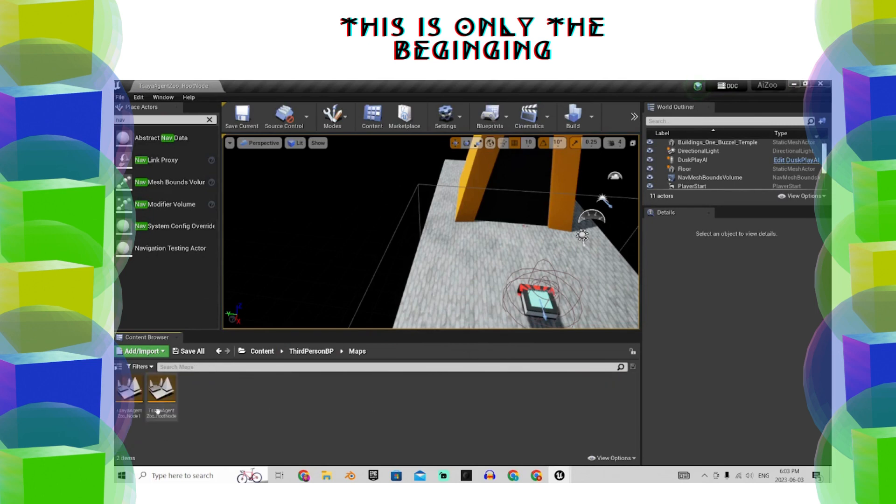
# - Set the Open Level node's Level Name to TsayaAgentZoo_Node1, compile and save LevelTransferBP, and return to the level
pyautogui.hotkey('alt', 'Tab')
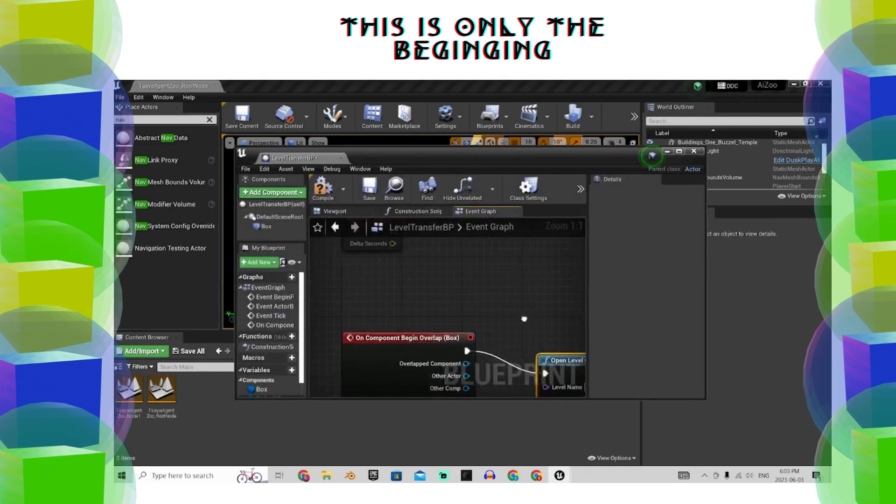
pyautogui.write('Tsaya')
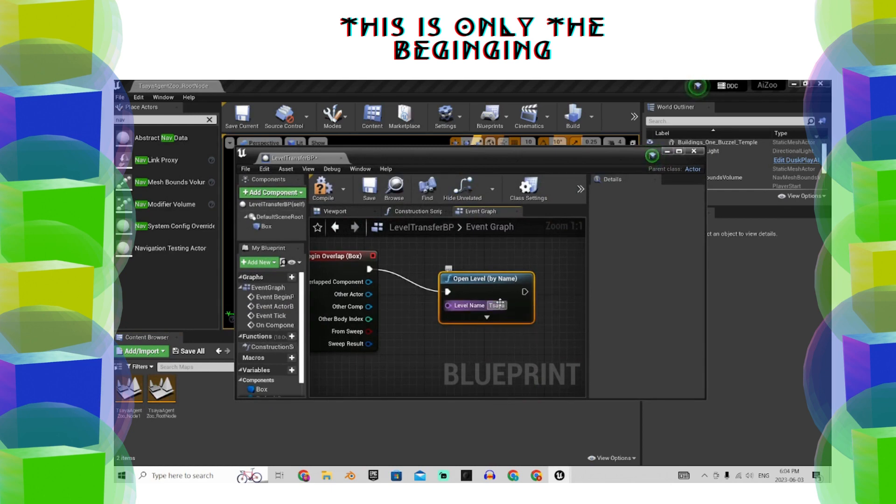
pyautogui.write('AgentZo_Node1')
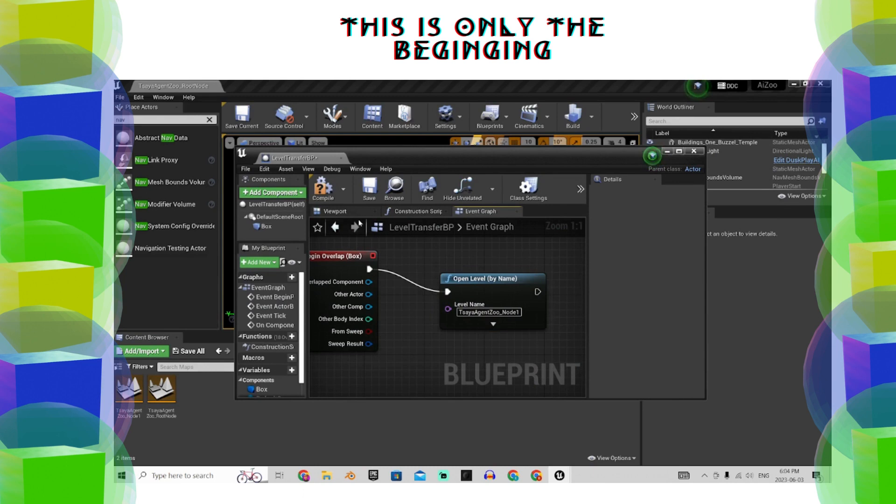
pyautogui.click(370, 198)
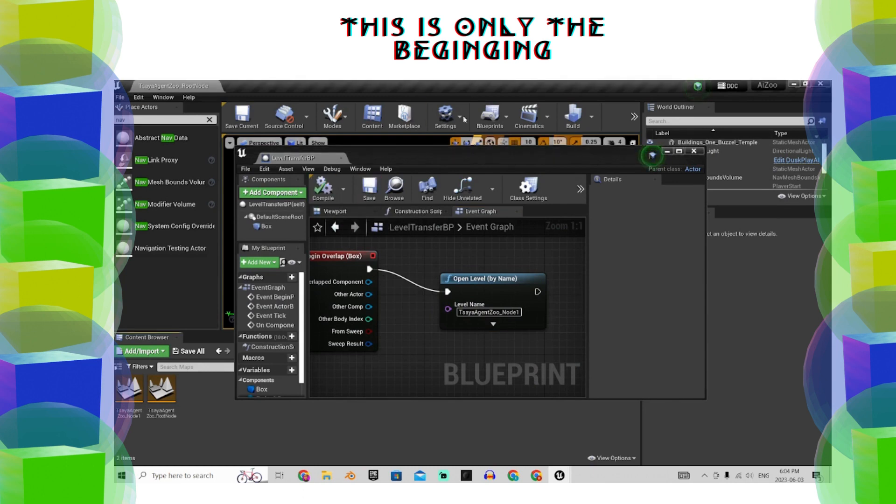
pyautogui.click(669, 151)
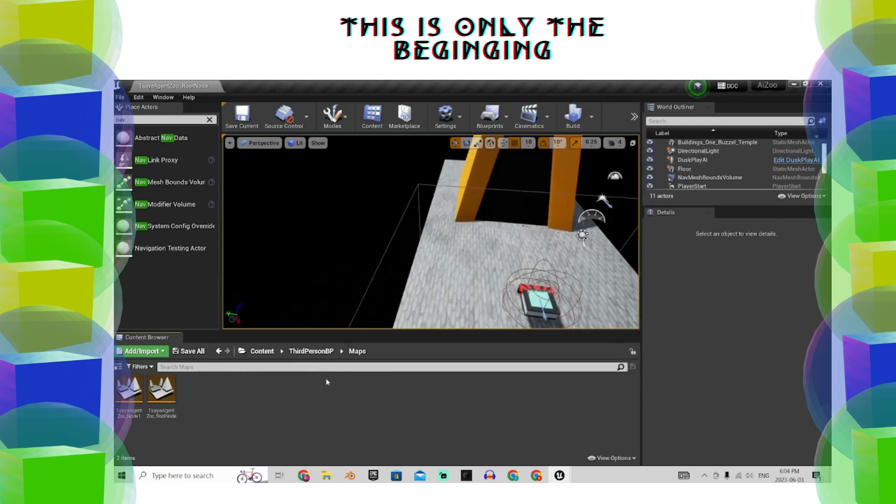
# - Place LevelTransferBP from the Blueprints folder on the floor at the temple's doorway
pyautogui.moveTo(355, 281); pyautogui.dragTo(472, 268, button='right')
pyautogui.click(312, 351)
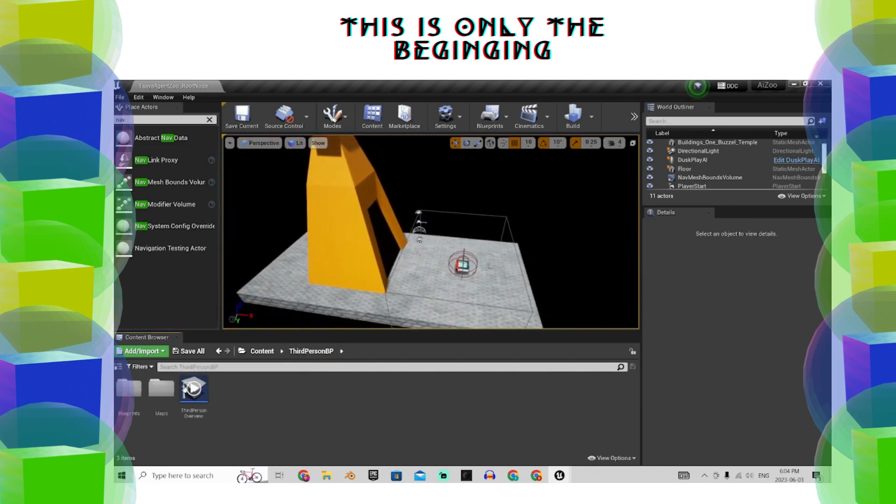
pyautogui.doubleClick(167, 392)
pyautogui.moveTo(189, 402); pyautogui.dragTo(406, 247)
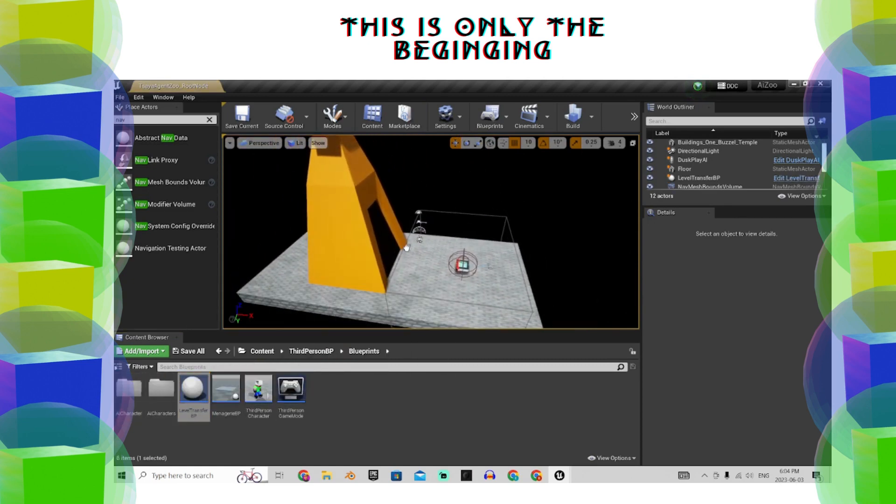
# - Scale LevelTransferBP's Box component to 6, 1, 6, and compile, save and close the Blueprint
pyautogui.doubleClick(204, 396)
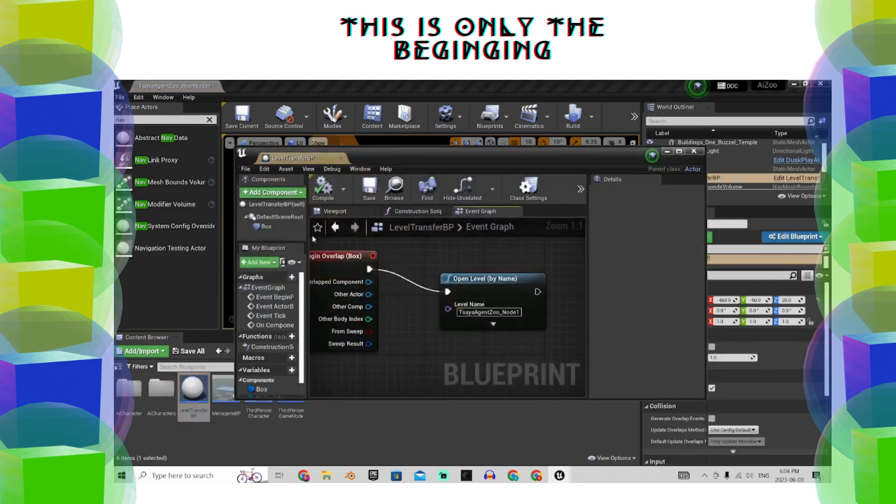
pyautogui.scroll(10, 628, 315)
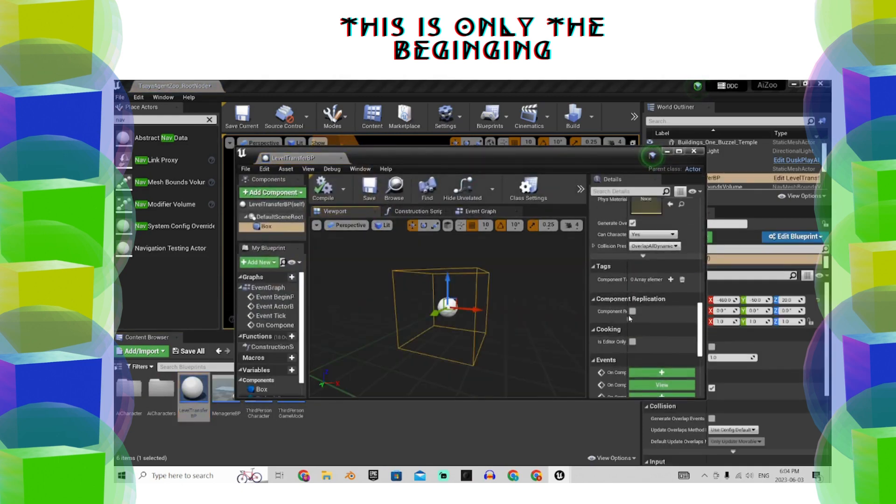
pyautogui.moveTo(635, 301); pyautogui.dragTo(658, 301)
pyautogui.click(639, 301)
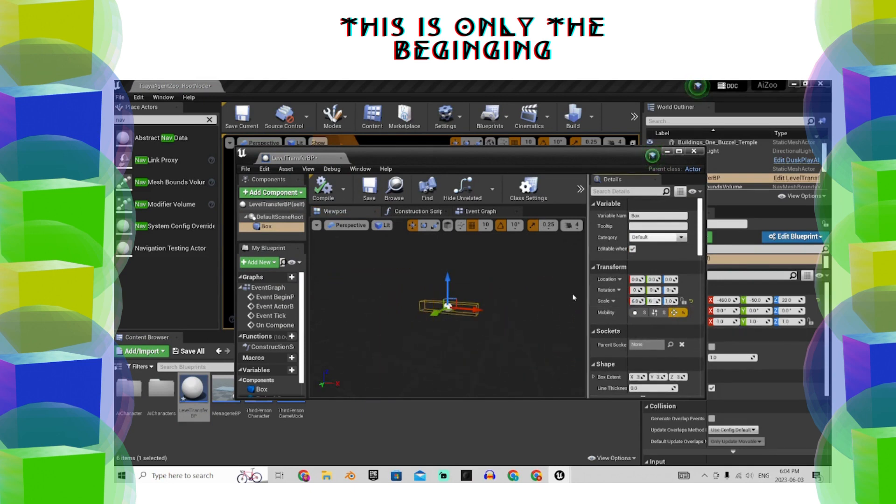
pyautogui.click(573, 297)
pyautogui.click(652, 301)
pyautogui.write('1')
pyautogui.click(669, 301)
pyautogui.write('6')
pyautogui.click(451, 284)
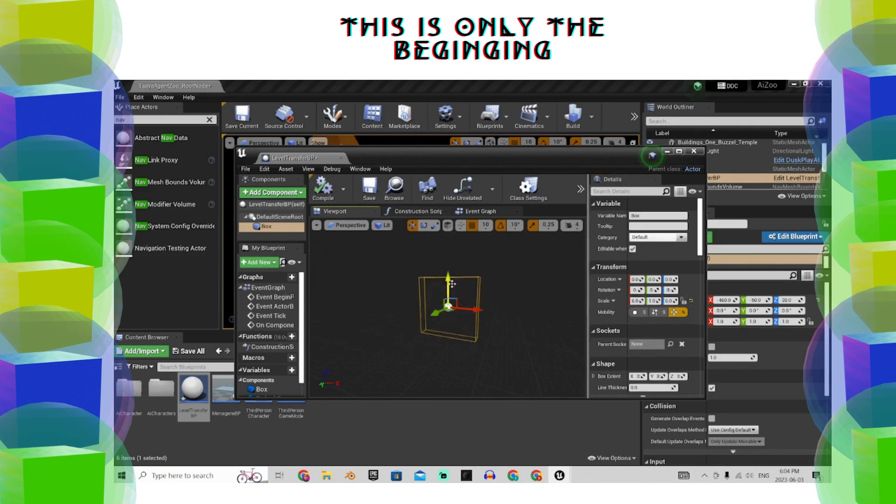
pyautogui.click(323, 187)
pyautogui.click(369, 188)
pyautogui.click(694, 151)
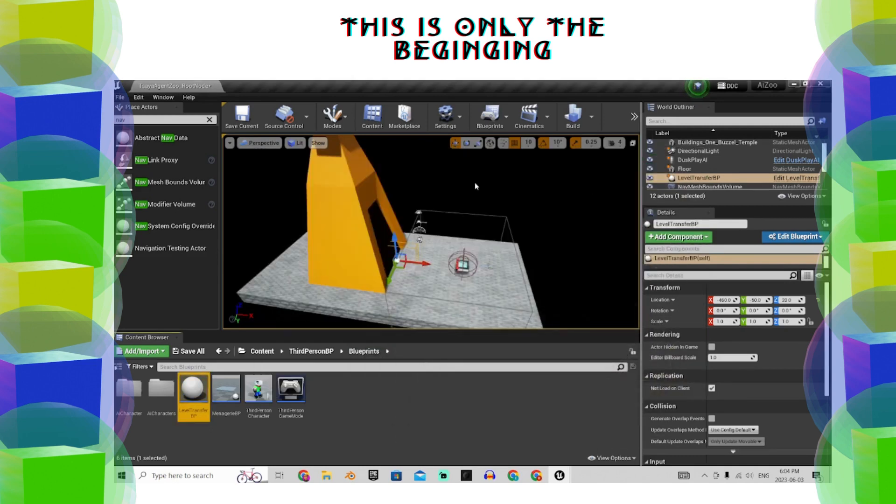
# - Rotate the placed LevelTransferBP by -90° about Z and move it into the temple doorway at Y 10, Z 120
pyautogui.click(466, 143)
pyautogui.moveTo(394, 294); pyautogui.dragTo(425, 261)
pyautogui.click(454, 144)
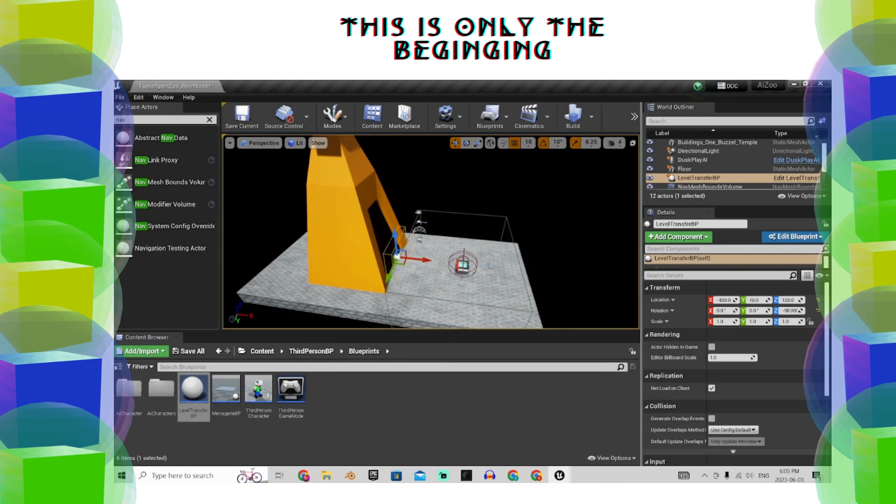
# - Play the level to test the level transfer trigger and stop the session
pyautogui.click(634, 116)
pyautogui.click(649, 134)
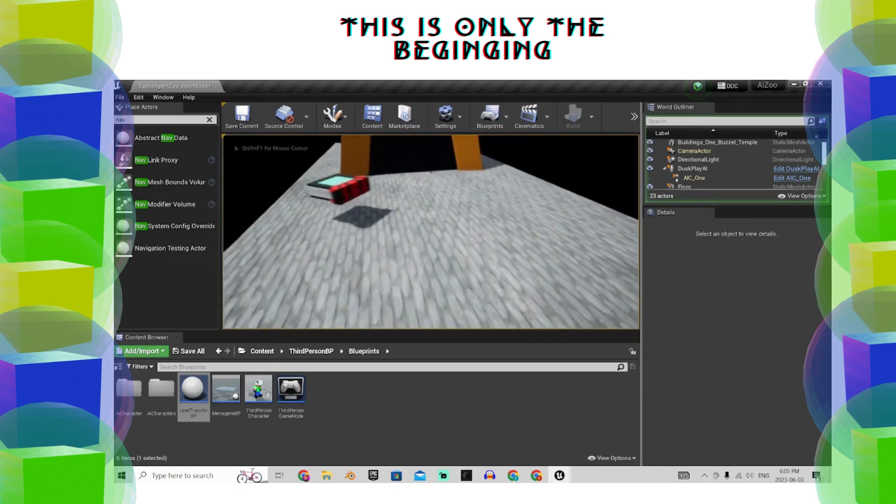
pyautogui.press('Escape')
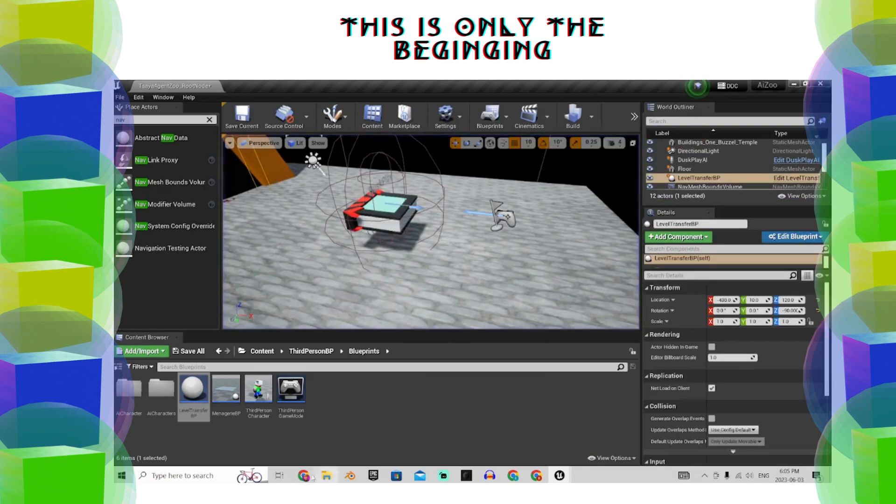
# - Open the TsayaAgentZoo_Node1 level from the Maps folder, saving all modified content
pyautogui.click(310, 351)
pyautogui.doubleClick(161, 388)
pyautogui.doubleClick(135, 412)
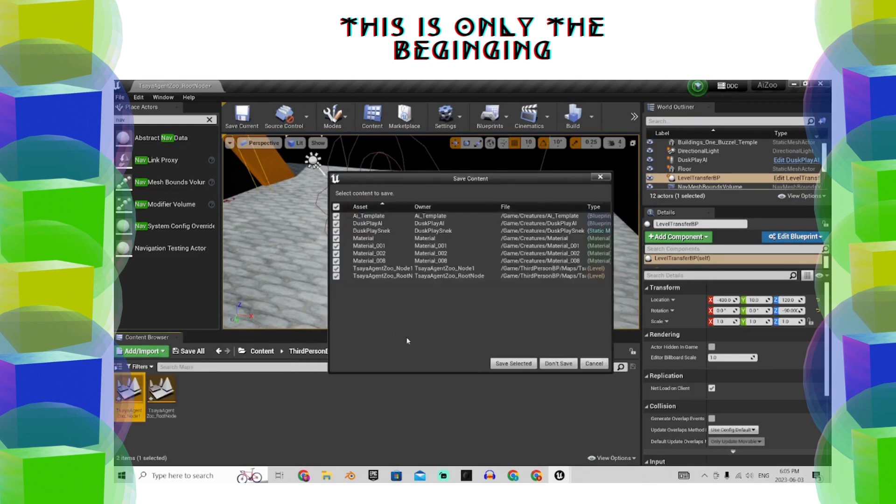
pyautogui.click(513, 367)
# - Delete the temple building from the TsayaAgentZoo_Node1 level
pyautogui.click(471, 271)
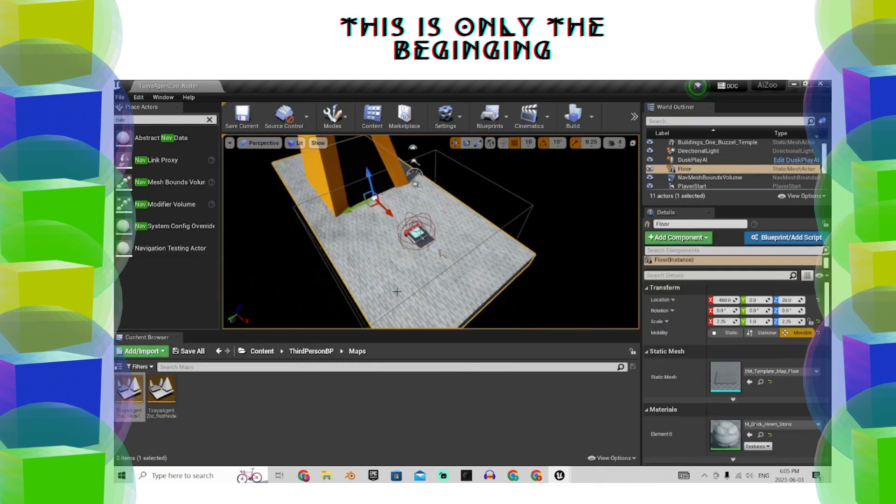
pyautogui.click(780, 372)
pyautogui.click(329, 165)
pyautogui.press('Delete')
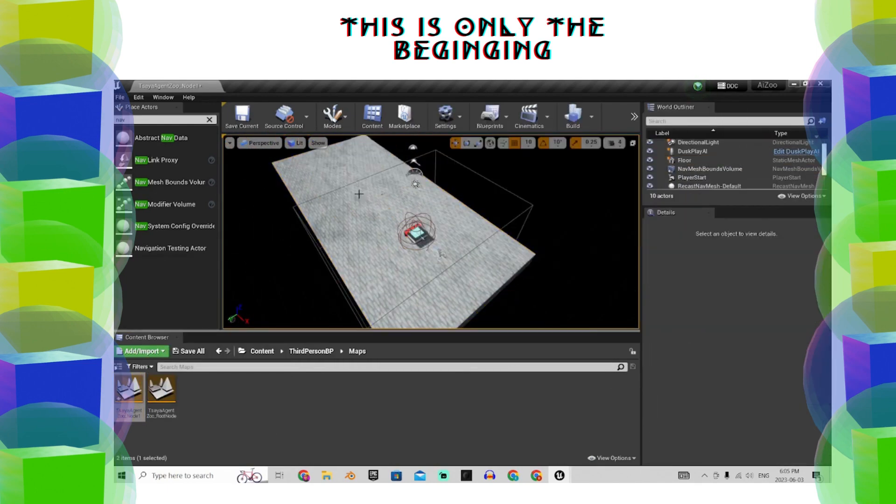
# - Enlarge the NavMeshBoundsVolume's brush along X so it spans the whole floor
pyautogui.click(331, 192)
pyautogui.moveTo(404, 215); pyautogui.dragTo(460, 203, button='right')
pyautogui.scroll(-10, 745, 430)
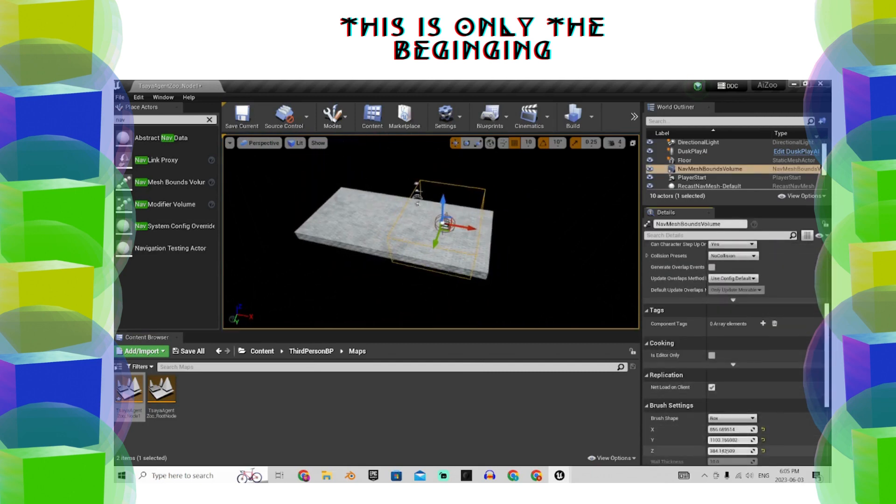
pyautogui.moveTo(716, 429)
pyautogui.mouseDown()
pyautogui.moveTo(752, 429)
pyautogui.moveTo(697, 427)
pyautogui.mouseUp()
pyautogui.click(445, 284)
pyautogui.moveTo(445, 283); pyautogui.dragTo(409, 286, button='right')
# - Select the DuskPlayAI creature, review its details and go to the root Content folder
pyautogui.click(467, 264)
pyautogui.click(463, 262)
pyautogui.scroll(7, 751, 344)
pyautogui.scroll(2, 751, 344)
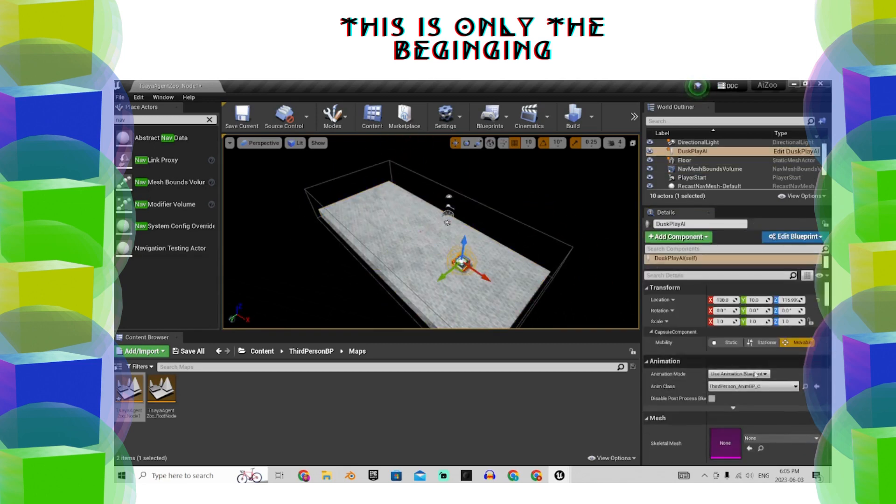
pyautogui.click(262, 351)
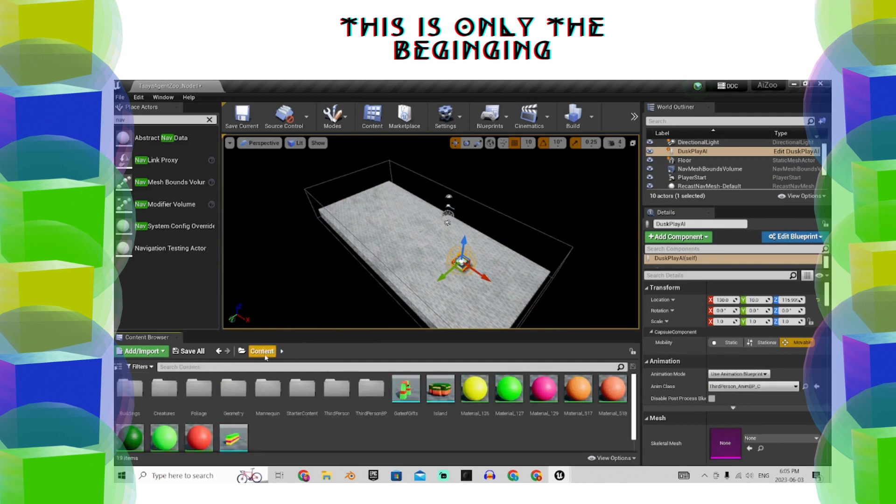